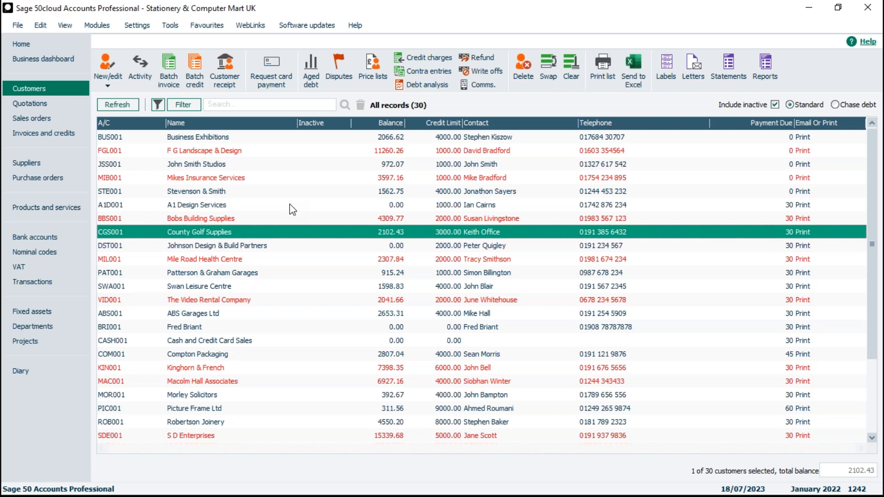
- In the aged debtors customer reports, remove Aged Debtors Analysis (Drillable) from the favourites and add Aged Debtors Analysis (Detailed)
click(762, 69)
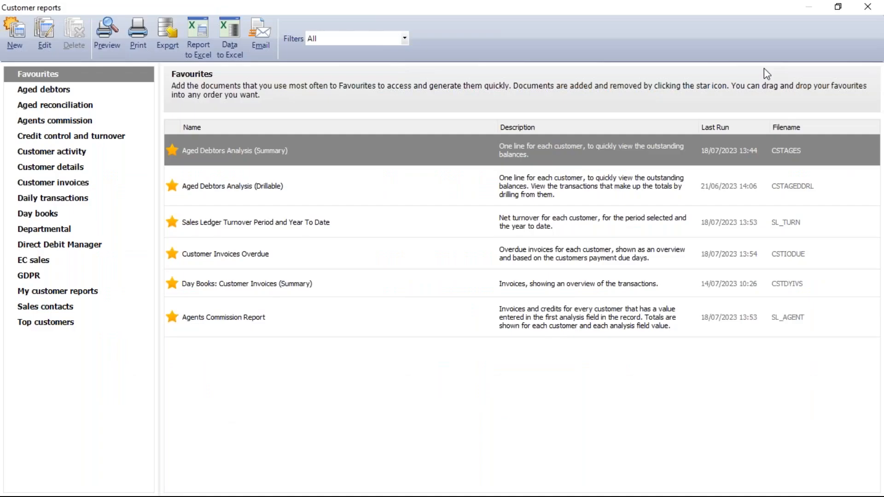
click(46, 92)
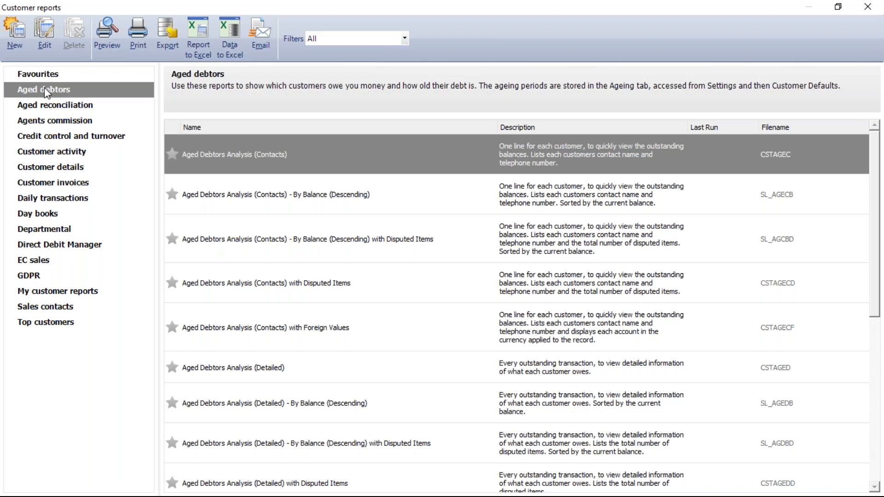
scroll(316, 414, down, 2)
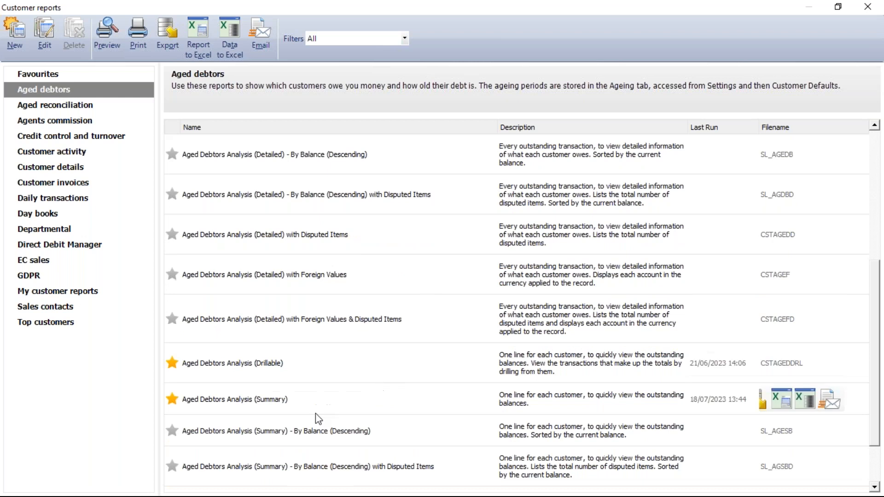
click(292, 401)
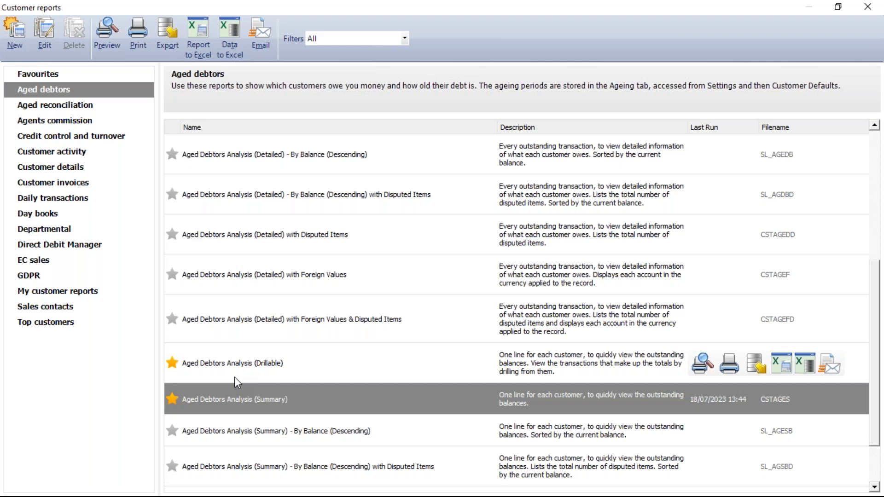
click(173, 363)
scroll(316, 332, up, 2)
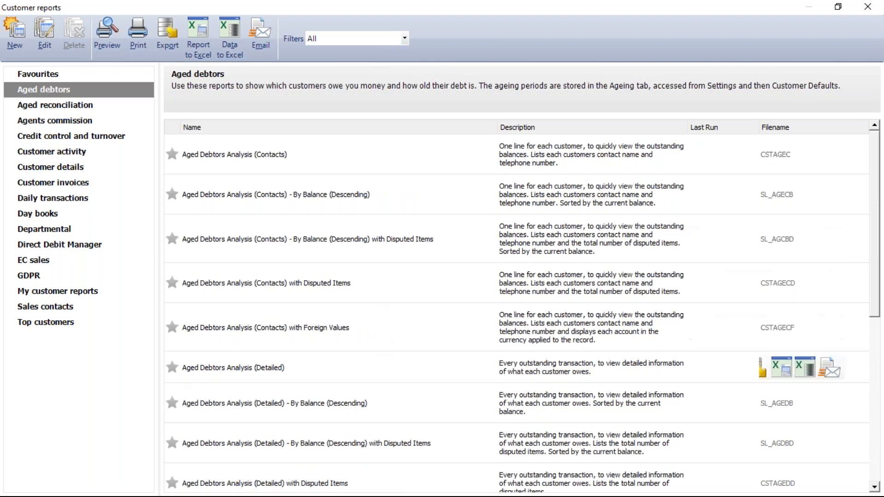
click(175, 359)
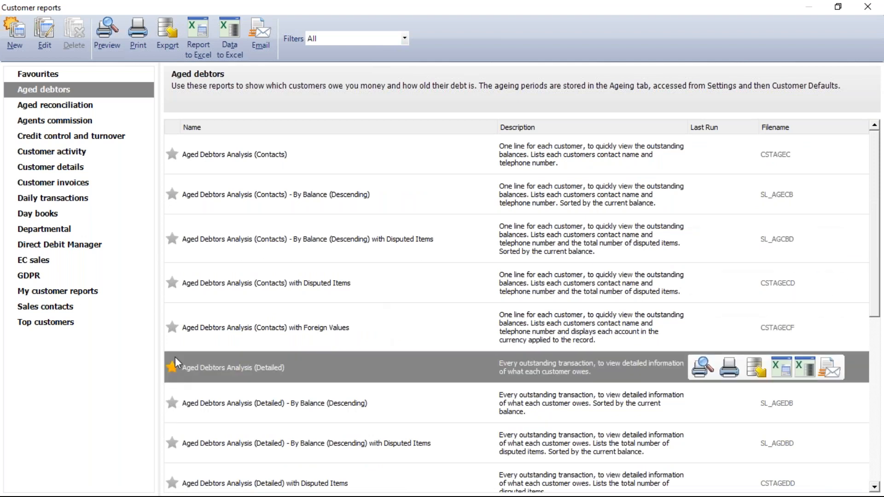
- Preview the Aged Debtors Analysis (Summary) report for the selected County Golf Supplies account with later payments excluded, and close the reports
scroll(474, 338, down, 3)
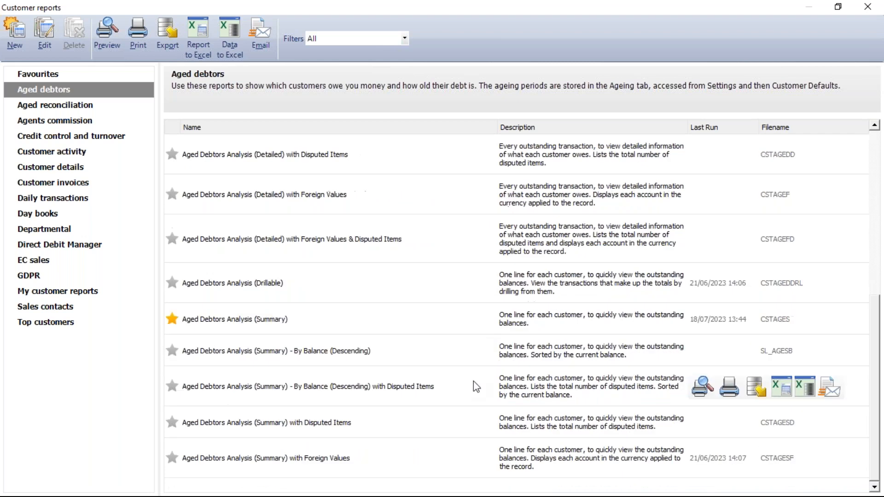
click(373, 323)
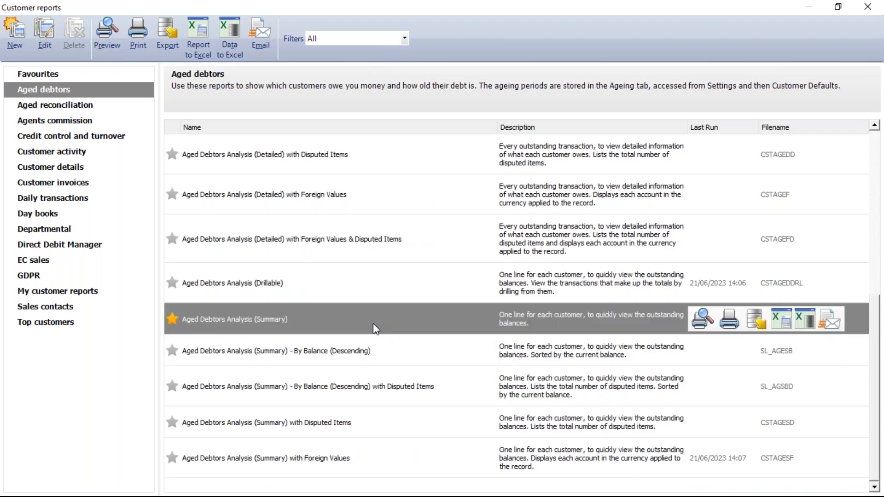
double_click(373, 323)
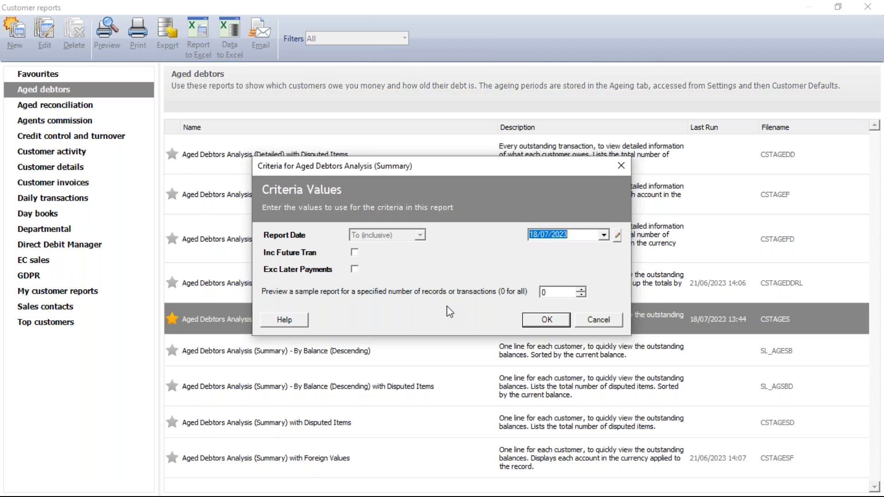
click(354, 269)
click(545, 322)
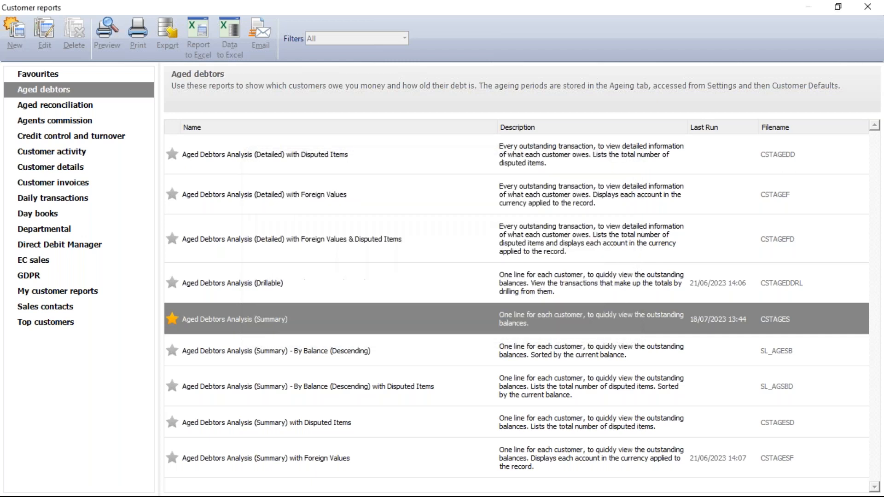
drag(482, 449, 487, 483)
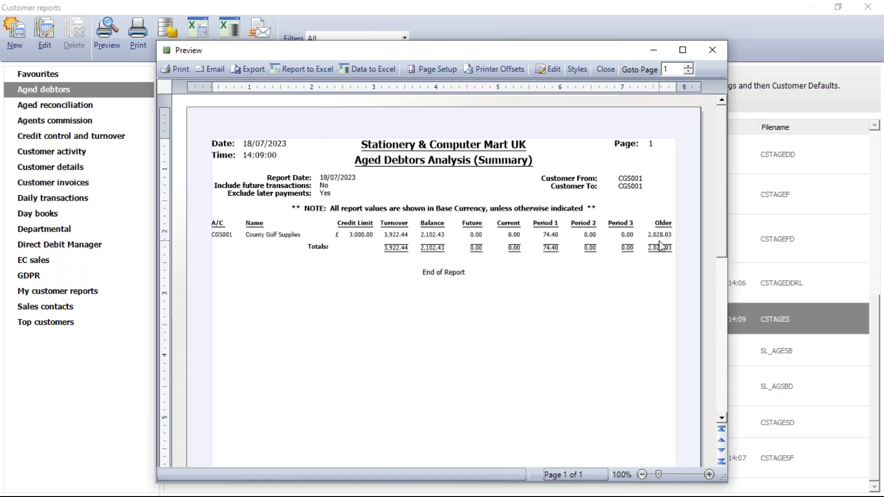
click(712, 50)
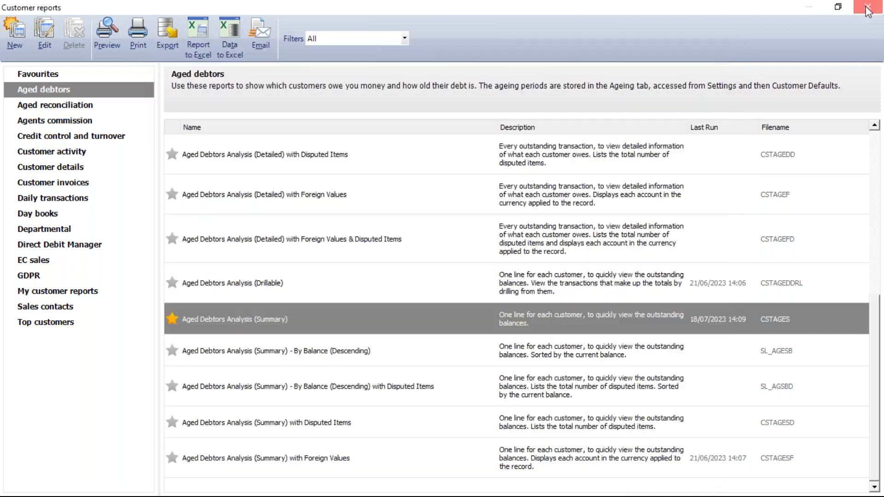
click(867, 7)
- Clear the customer selection and preview the favourite Aged Debtors Analysis (Summary) report for all customers, excluding later payments
click(571, 74)
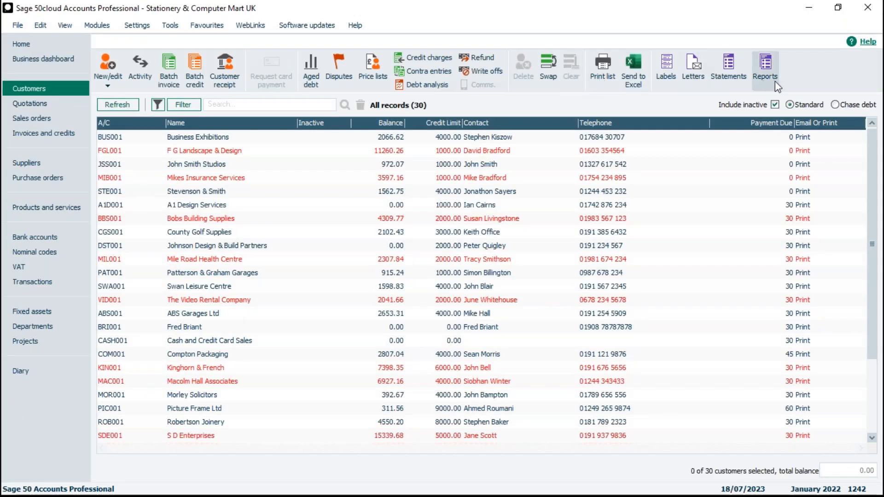
click(765, 69)
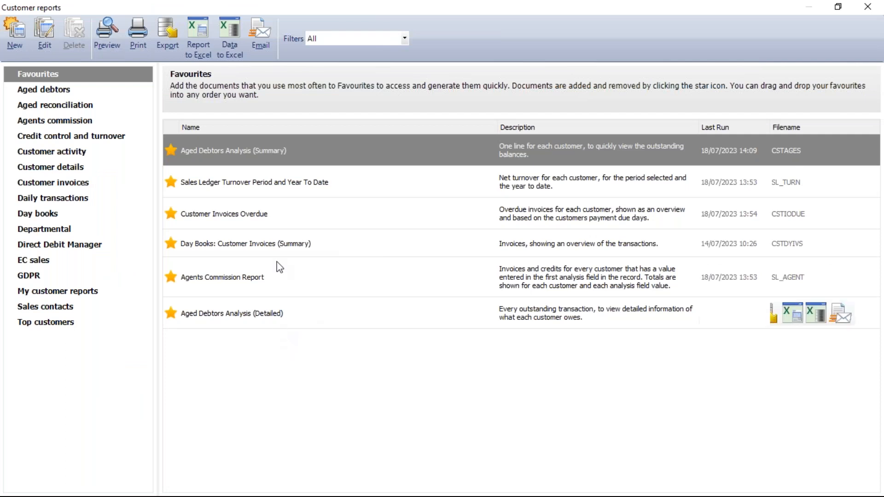
double_click(300, 161)
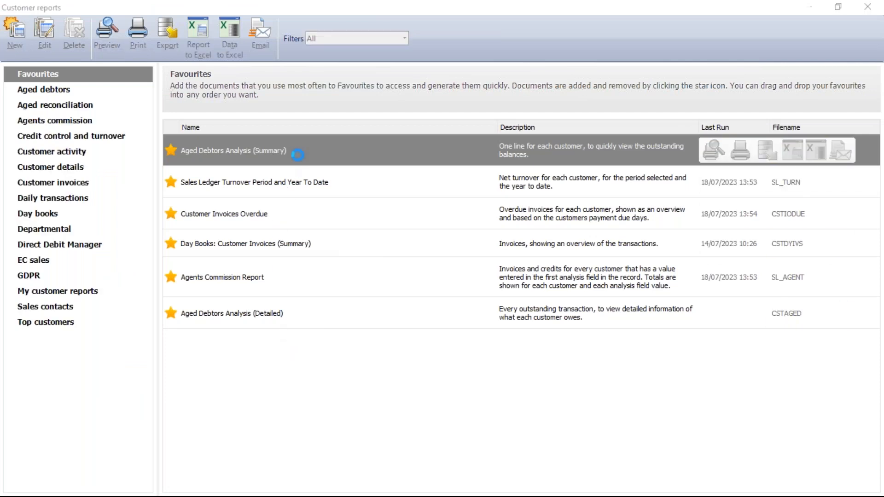
click(354, 278)
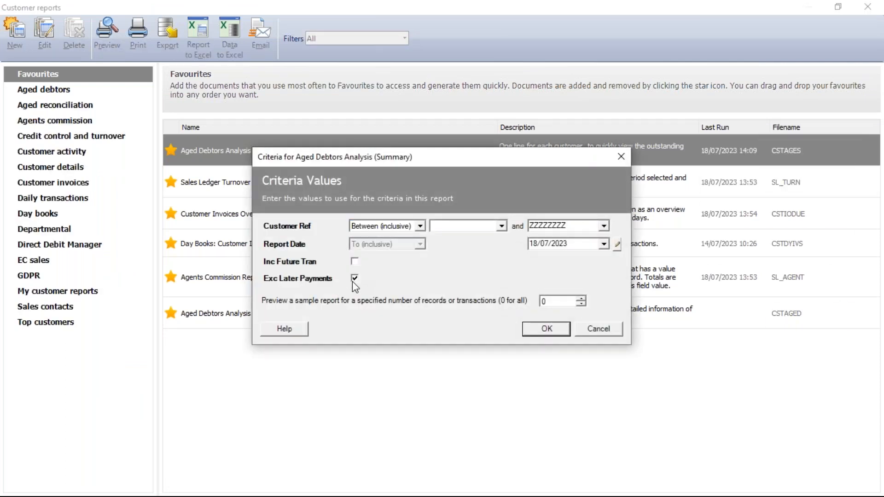
click(546, 329)
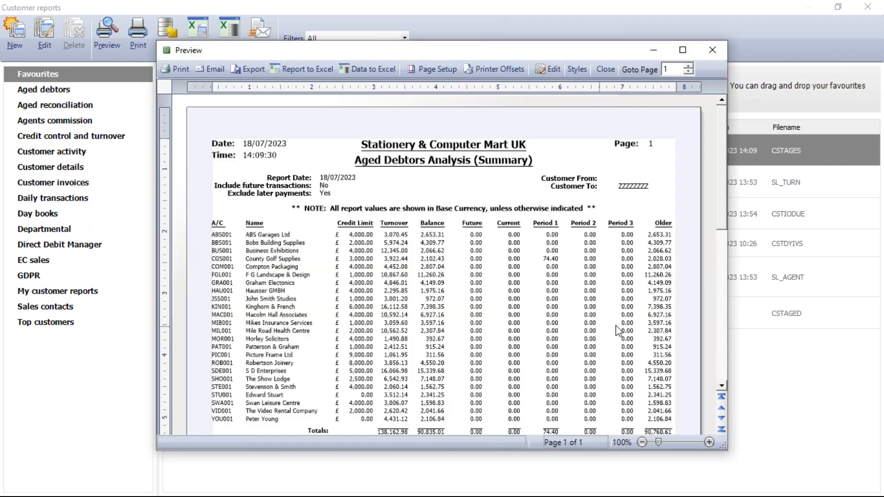
scroll(708, 202, down, 2)
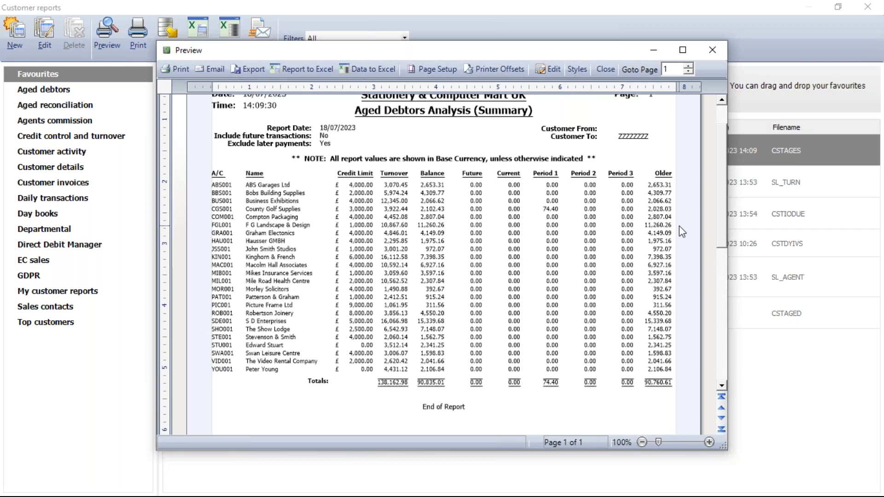
click(712, 49)
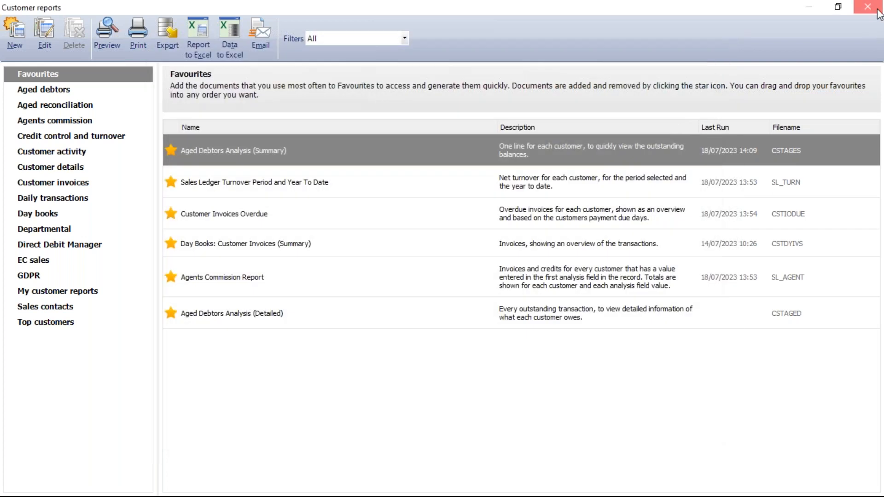
click(877, 12)
- Check the ageing and due date options in the Customer Defaults and leave without saving
click(137, 25)
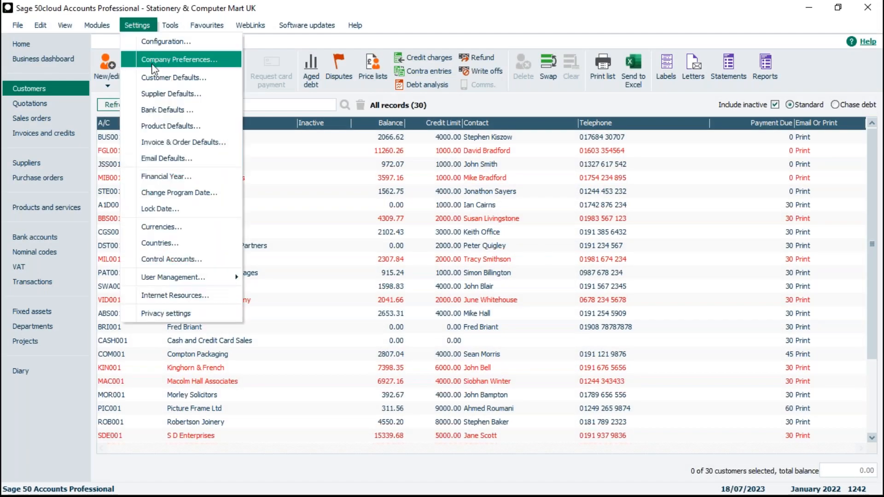
click(158, 78)
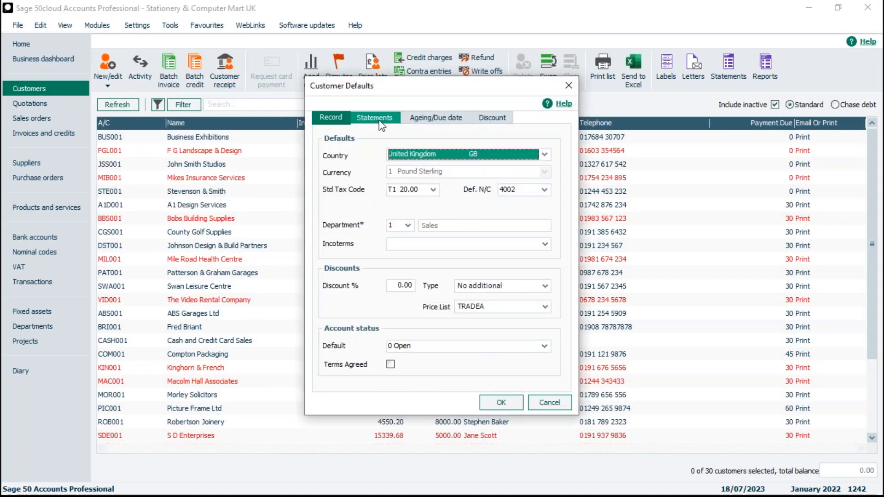
click(432, 121)
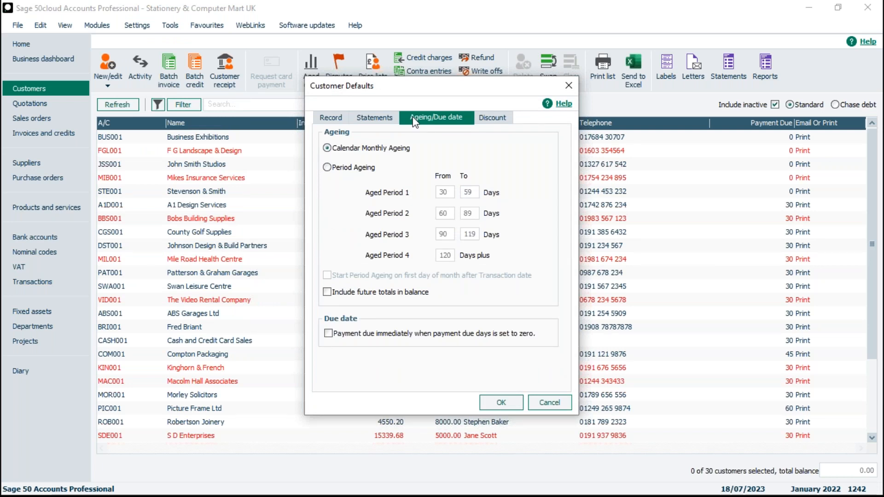
click(559, 400)
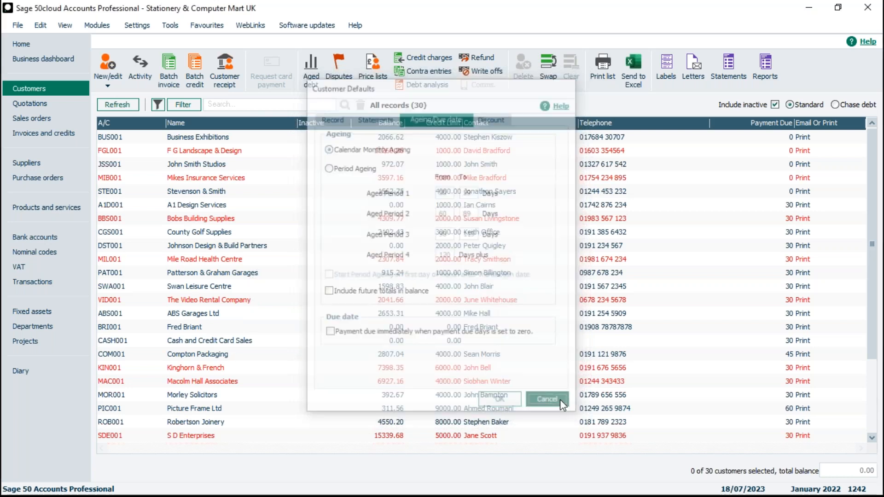
- Preview the favourite Aged Debtors Analysis (Detailed) report for all customers with later payments excluded, and read through its transactions
click(766, 66)
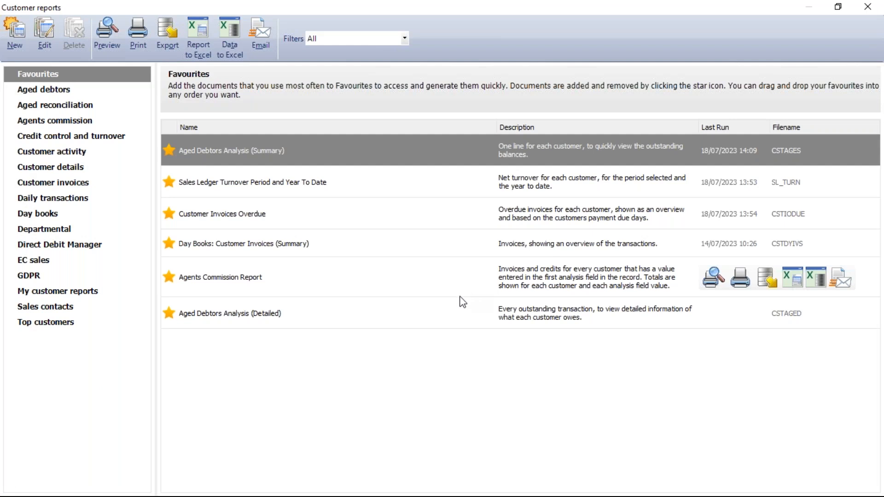
double_click(327, 317)
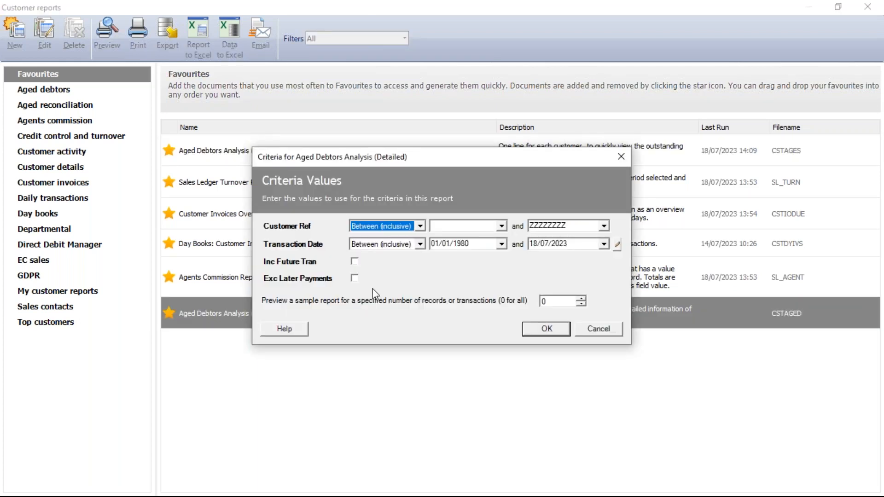
click(355, 279)
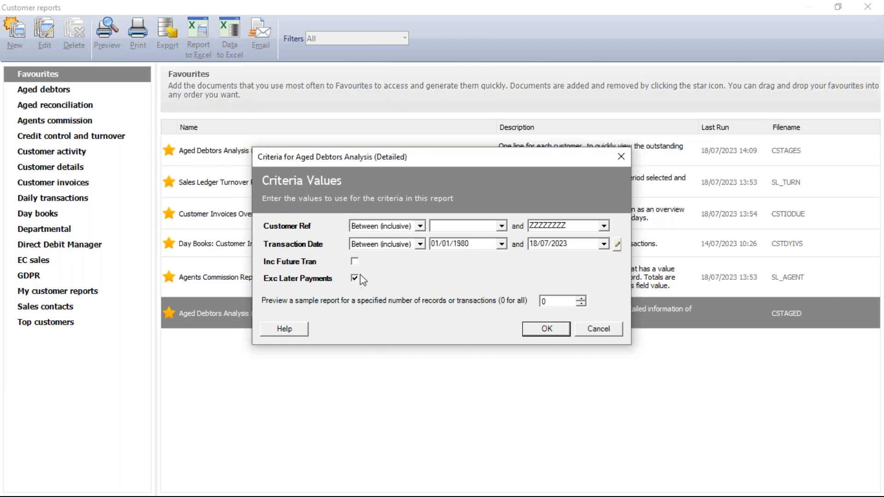
click(555, 332)
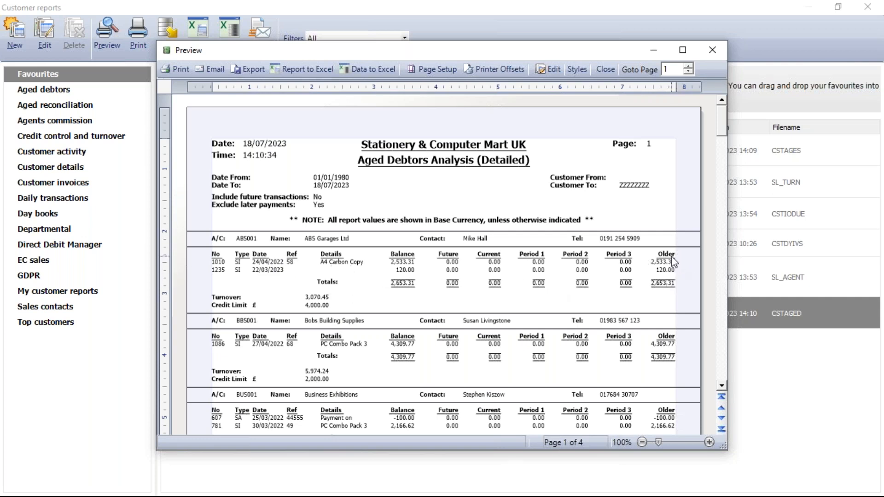
scroll(672, 284, down, 2)
scroll(676, 289, down, 4)
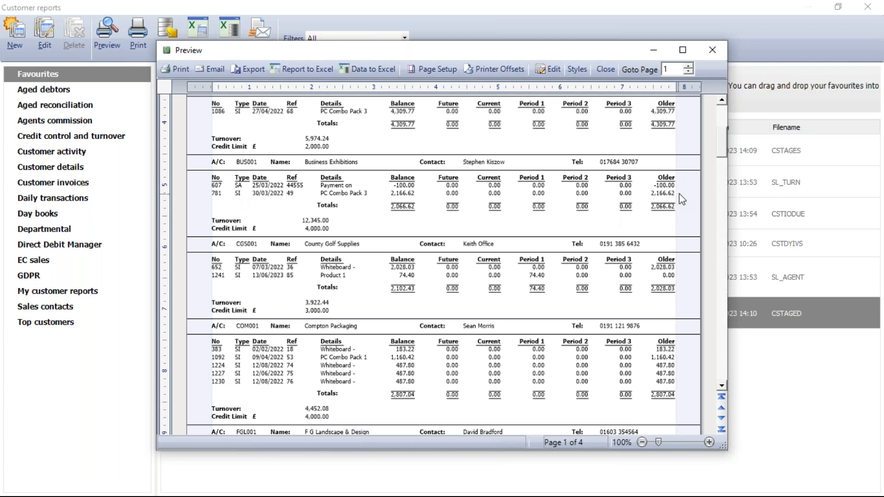
click(712, 51)
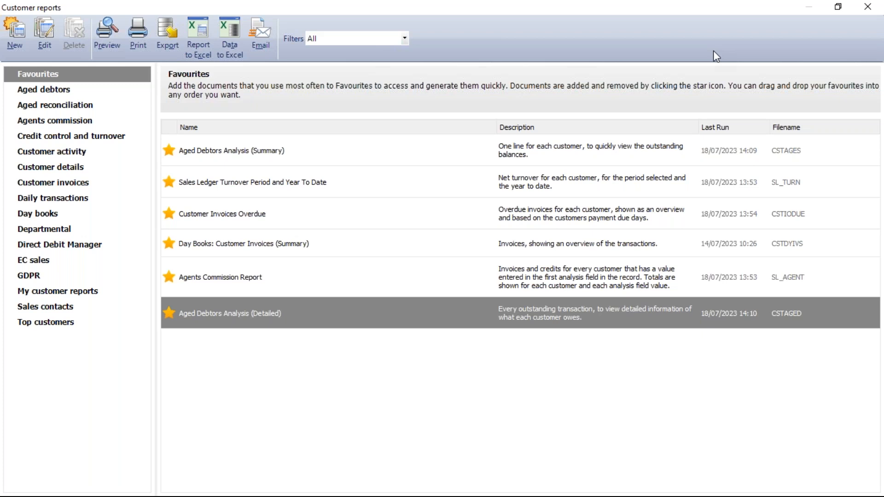
click(864, 12)
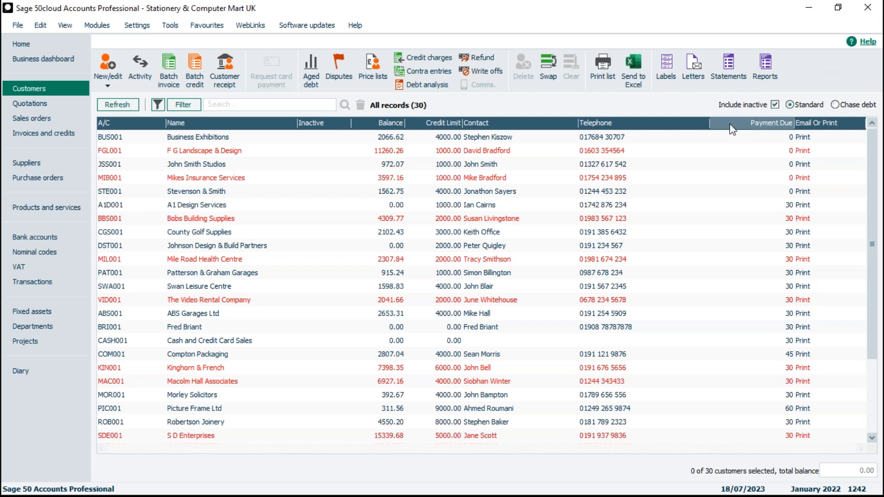
- Check that the Payment Due column is enabled in the customer list and compare the payment days of several customers
right_click(691, 128)
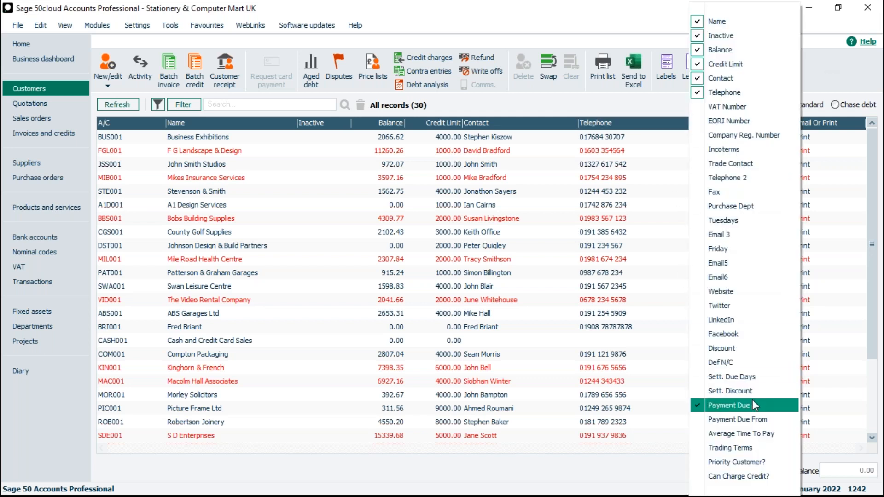
click(684, 407)
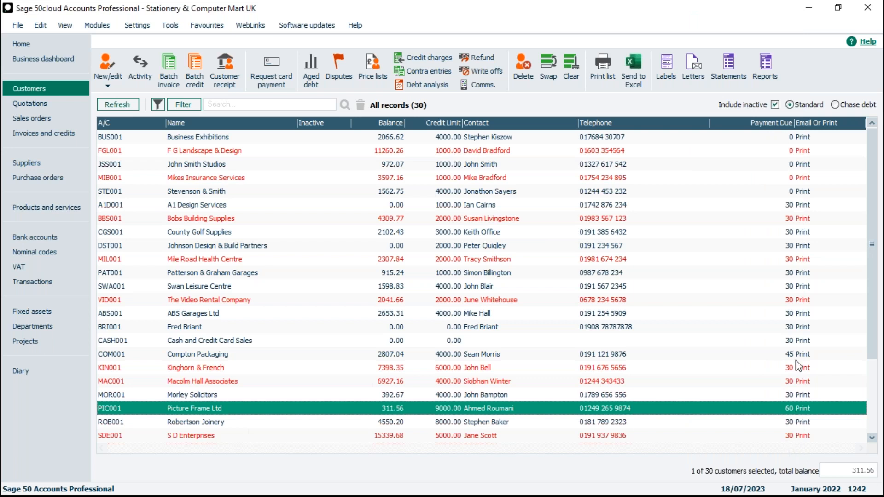
click(769, 140)
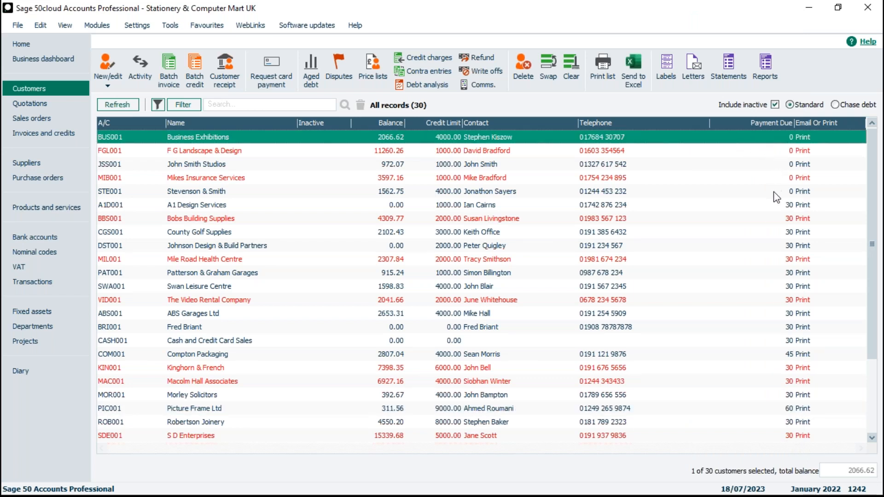
click(780, 206)
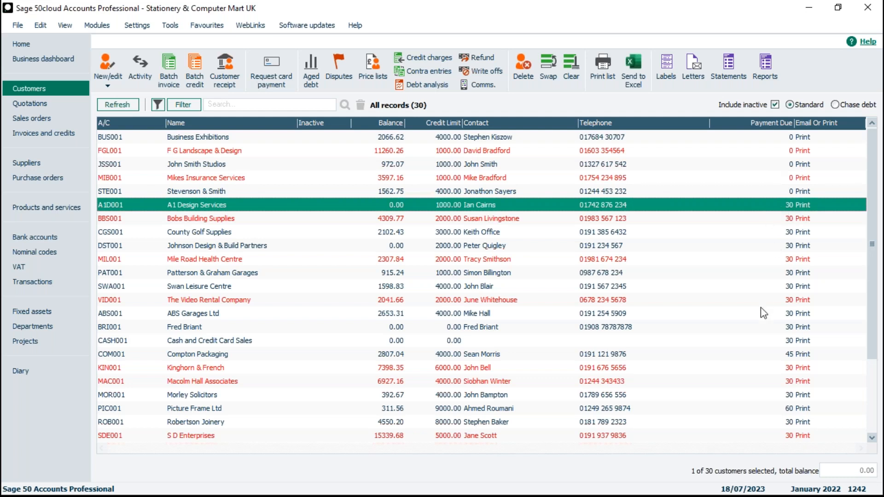
click(767, 342)
click(768, 355)
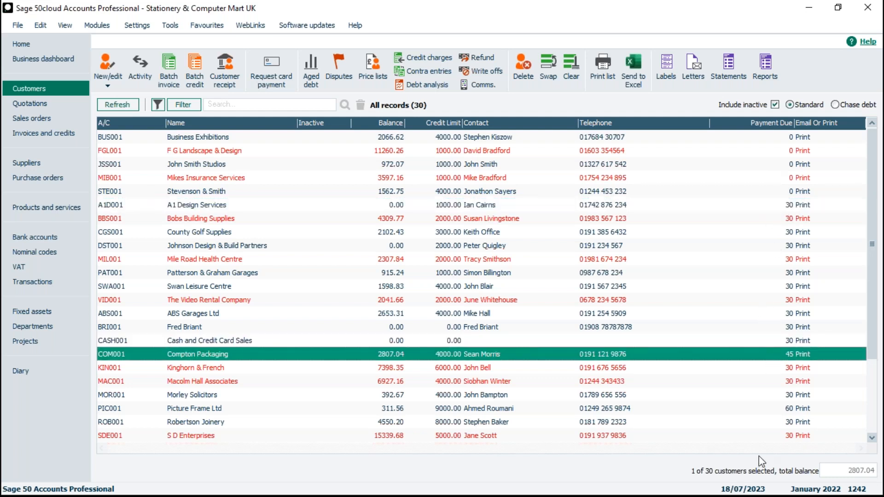
- Preview the Customer Invoices Overdue report for Picture Frame Ltd only, excluding later payments, and return to the customer list
click(768, 410)
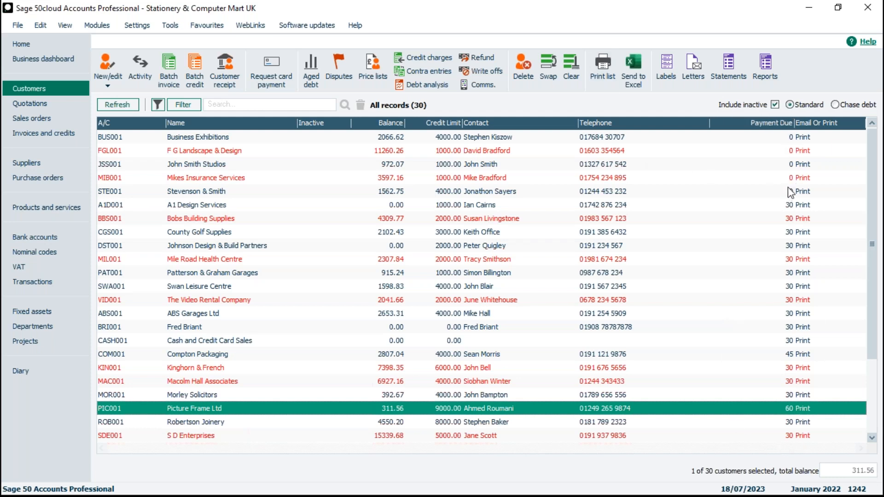
click(775, 76)
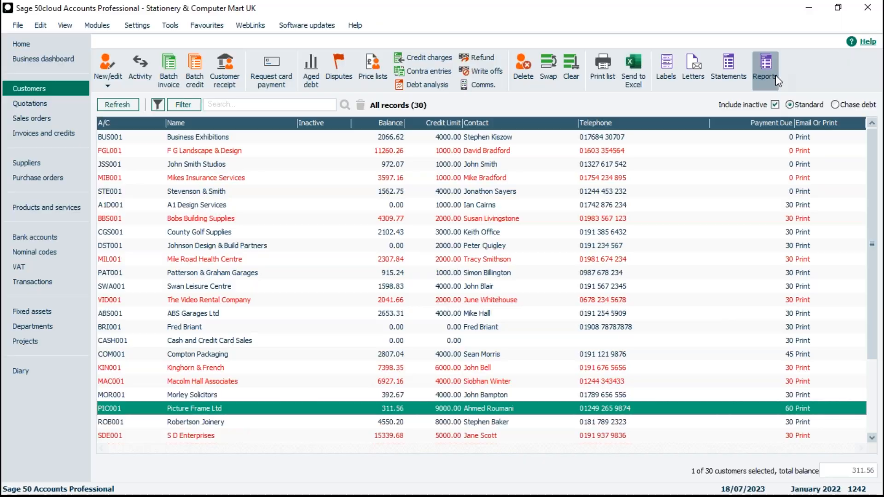
mouse_move(316, 221)
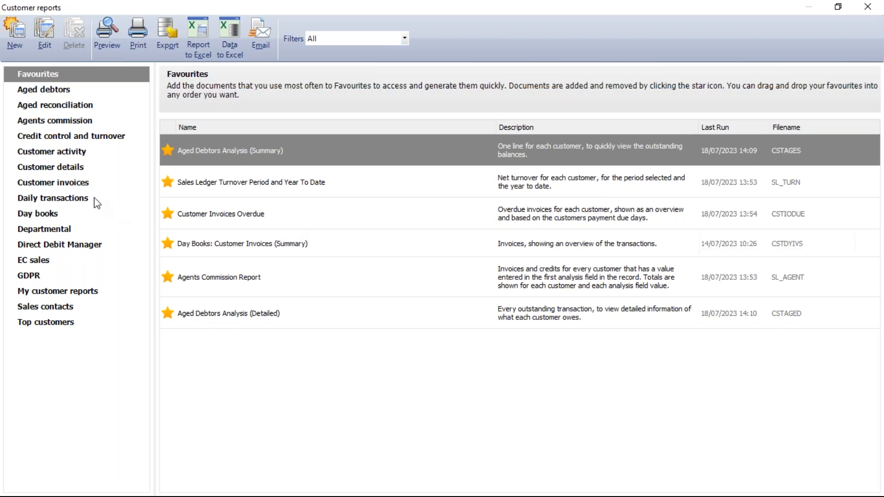
click(75, 184)
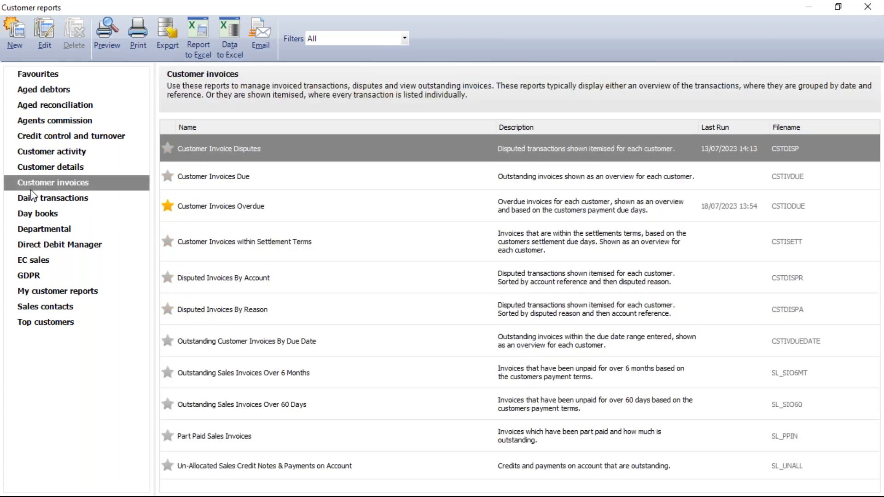
mouse_move(278, 215)
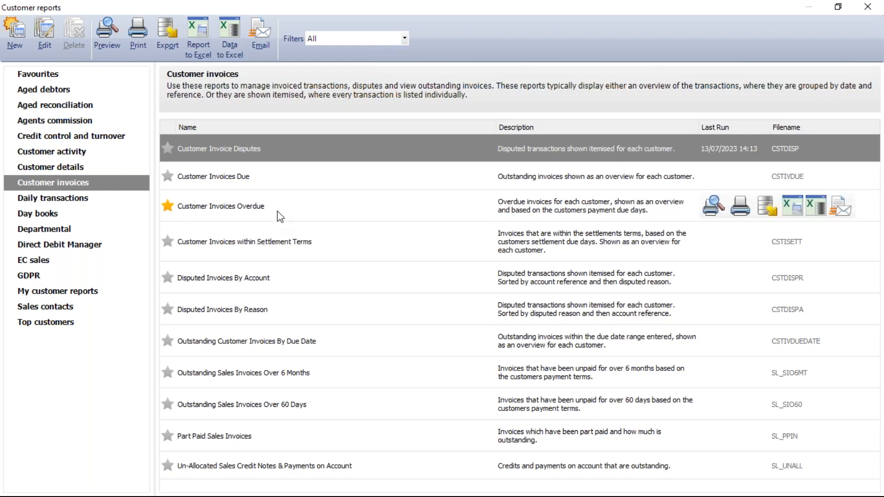
double_click(277, 211)
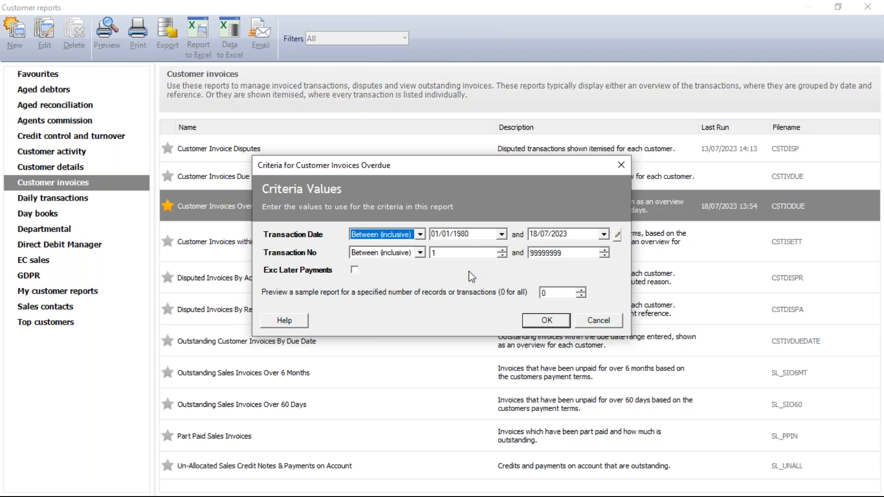
click(355, 272)
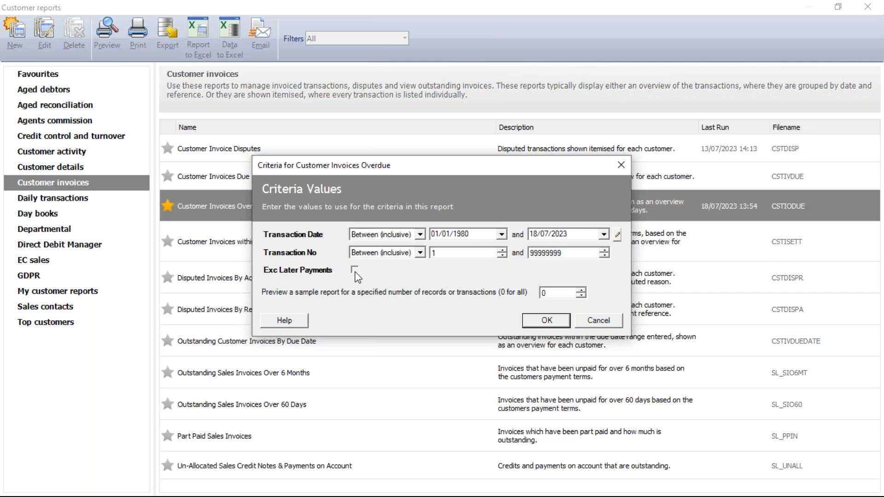
click(553, 323)
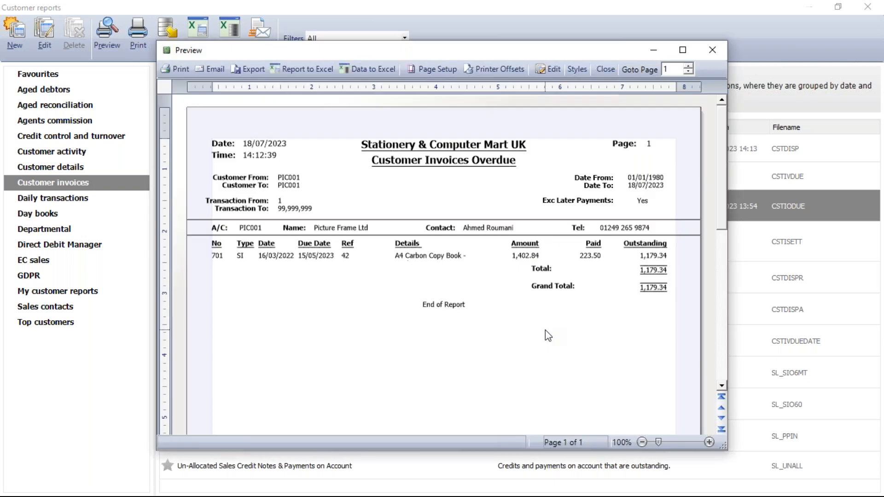
click(713, 49)
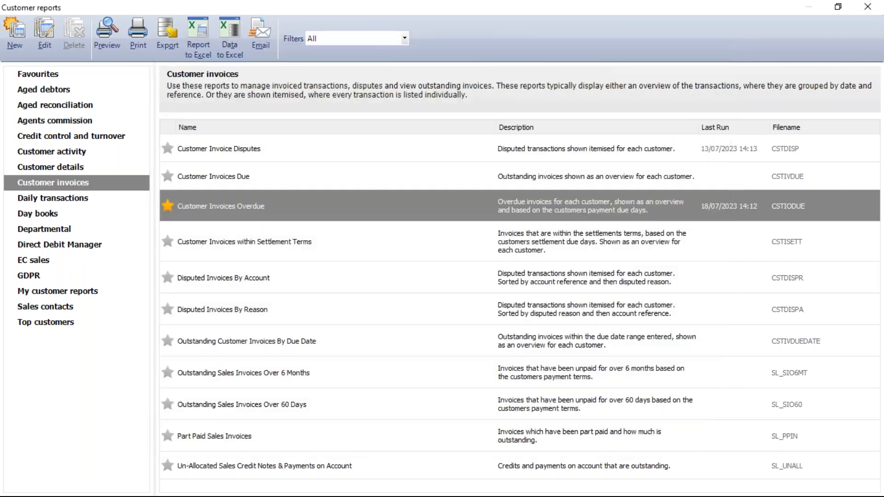
click(867, 6)
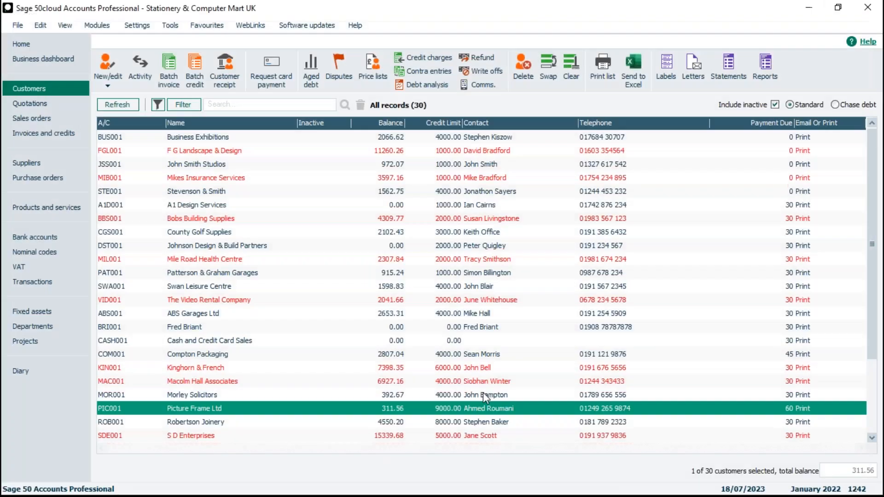
- Clear the customer selection and preview the favourite Customer Invoices Overdue report for all customers with later payments excluded
click(567, 81)
click(768, 70)
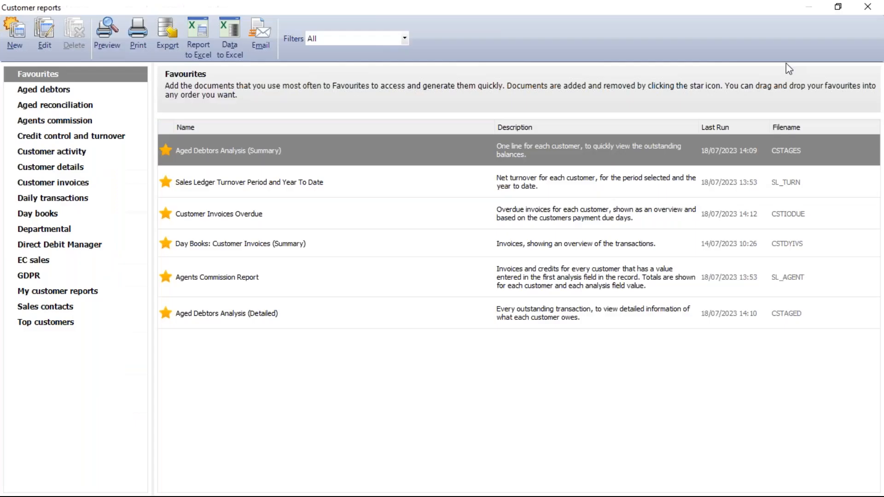
mouse_move(327, 253)
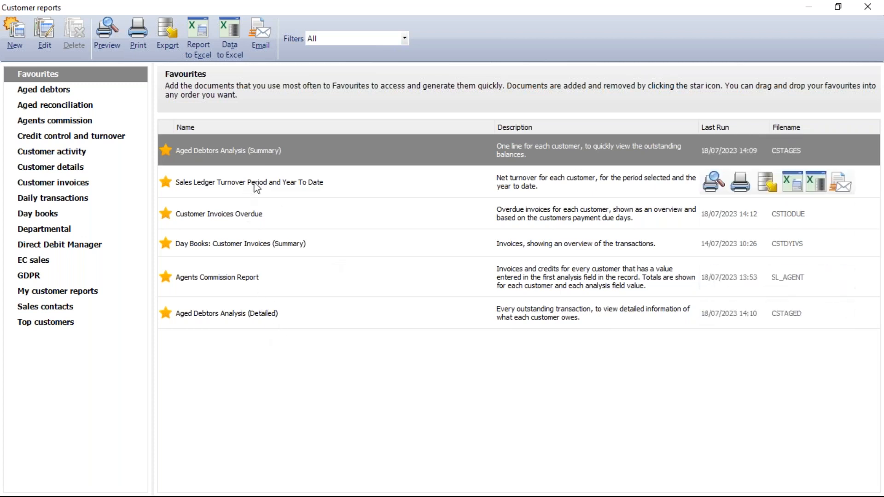
double_click(251, 214)
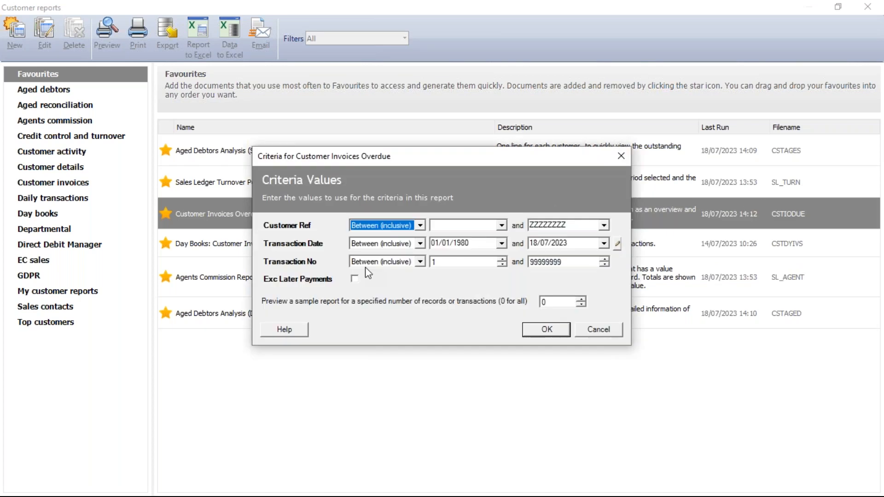
click(355, 280)
click(558, 334)
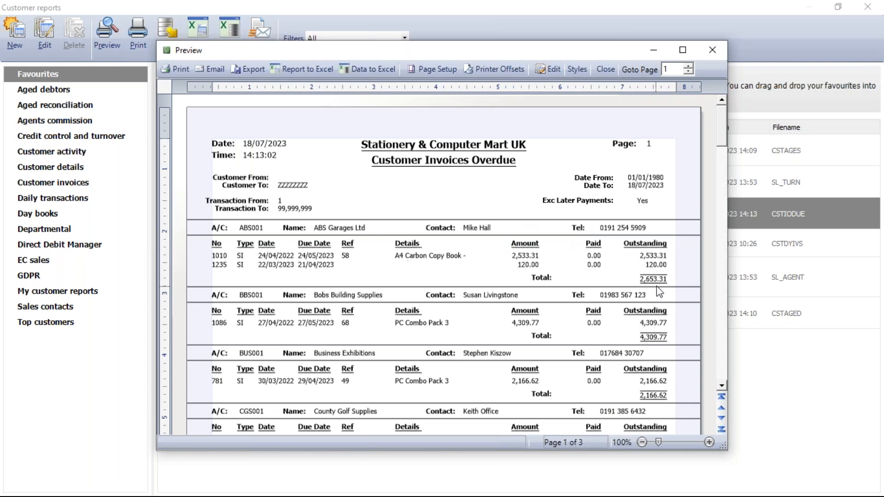
- Read through each customer's overdue invoices in the previewed report, and close the preview and the customer reports
scroll(723, 386, down, 4)
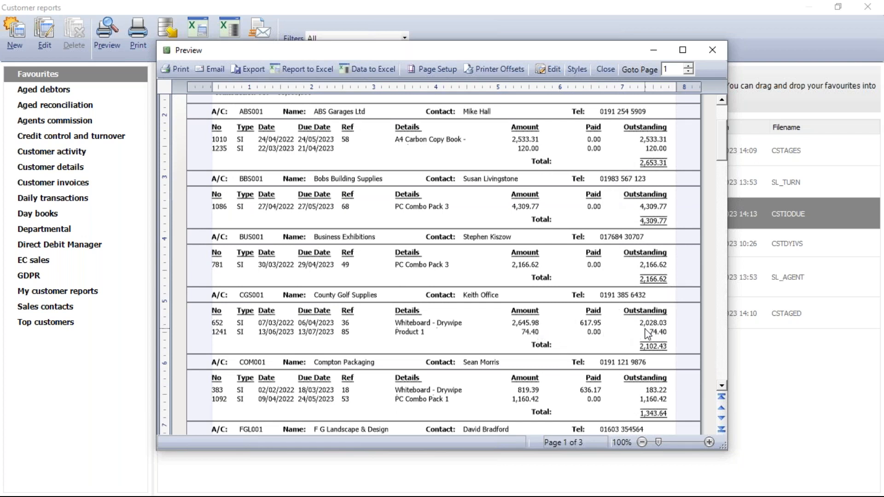
scroll(630, 339, down, 3)
scroll(631, 339, down, 12)
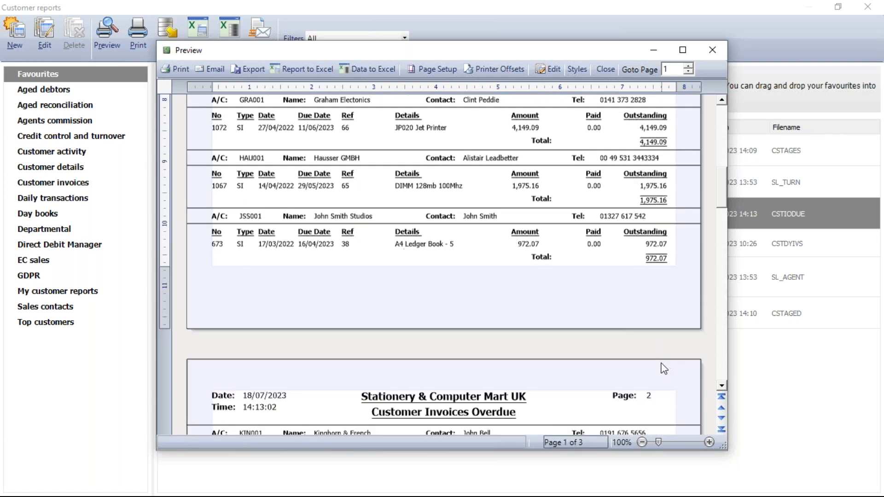
scroll(661, 367, down, 6)
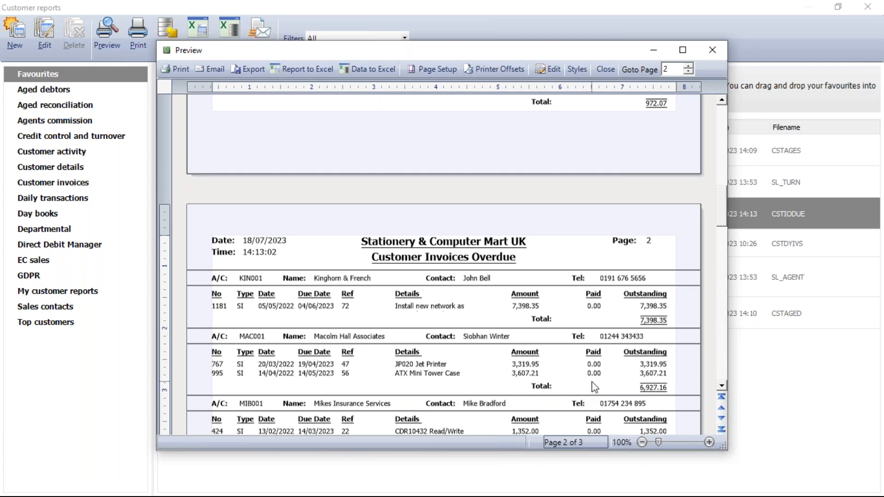
scroll(594, 388, down, 15)
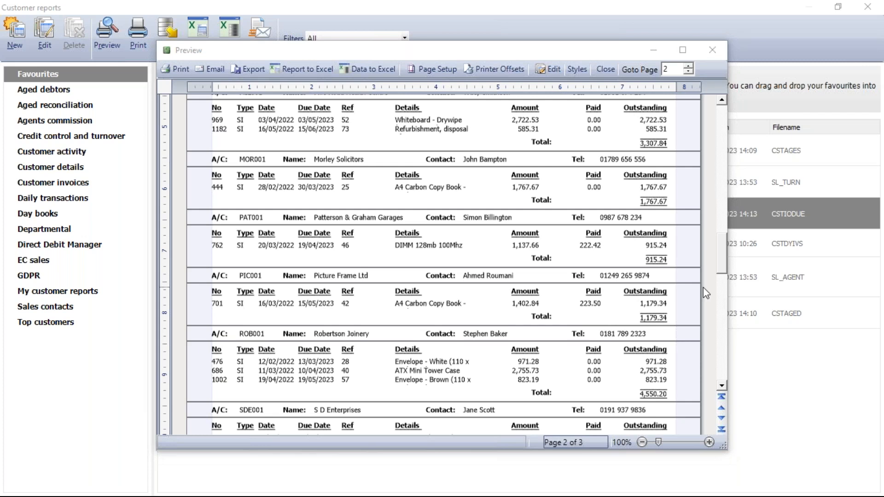
click(717, 54)
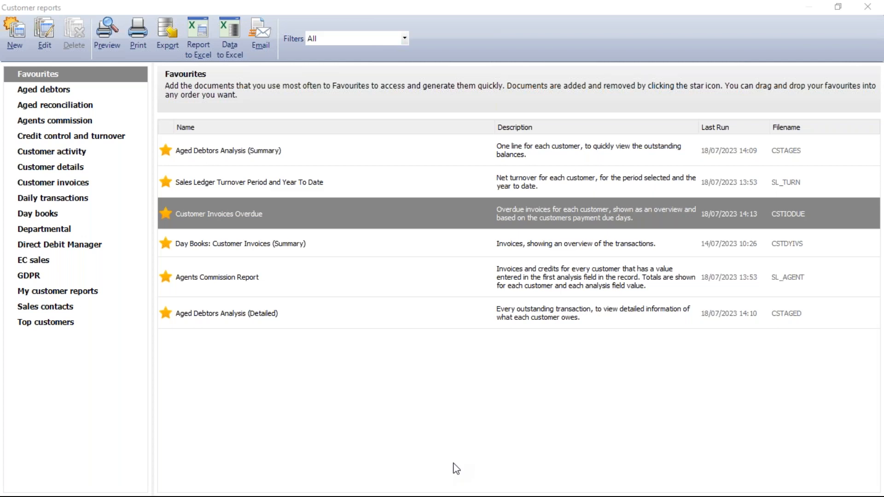
mouse_move(391, 316)
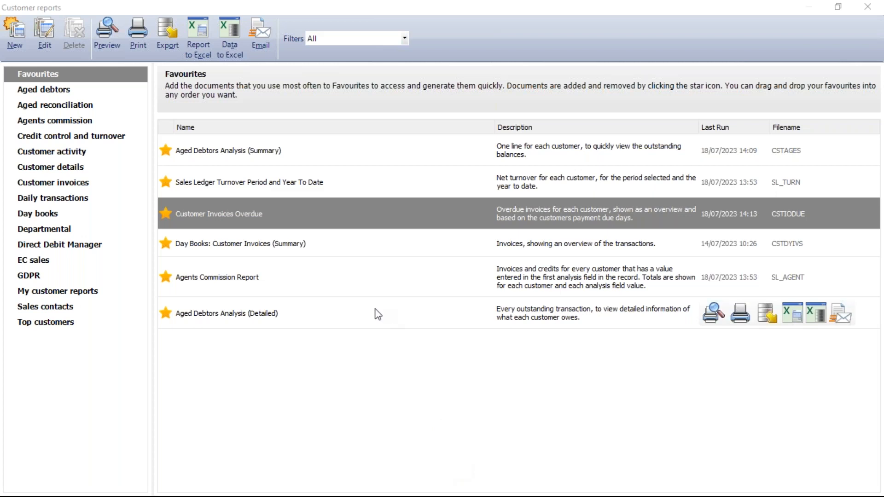
click(864, 8)
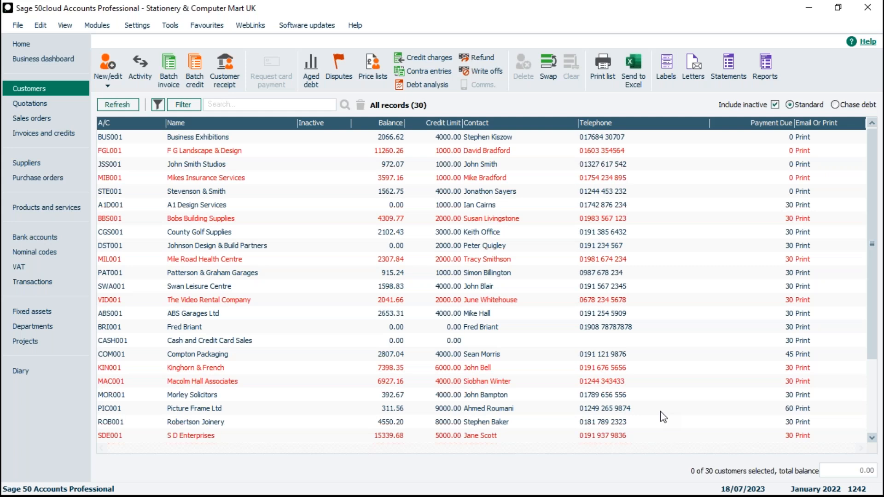
- Preview the Day Books: Customer Invoices (Summary) report with its default criteria and read through its transactions
click(768, 77)
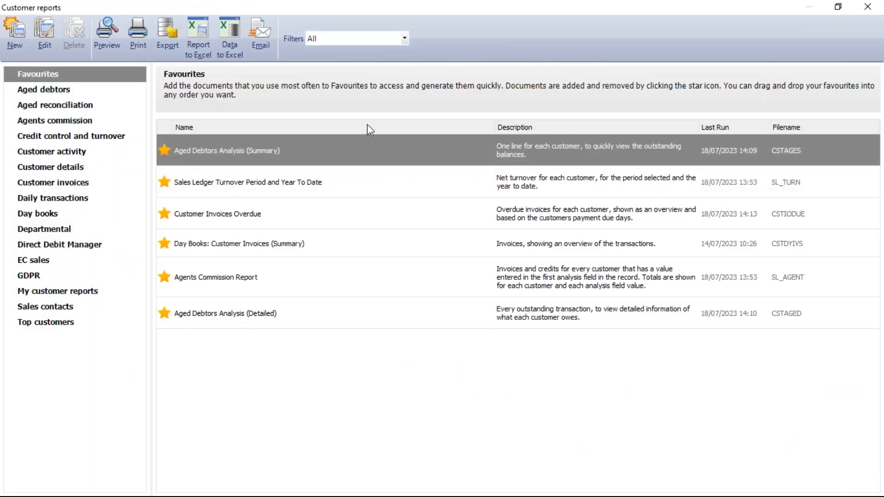
click(44, 216)
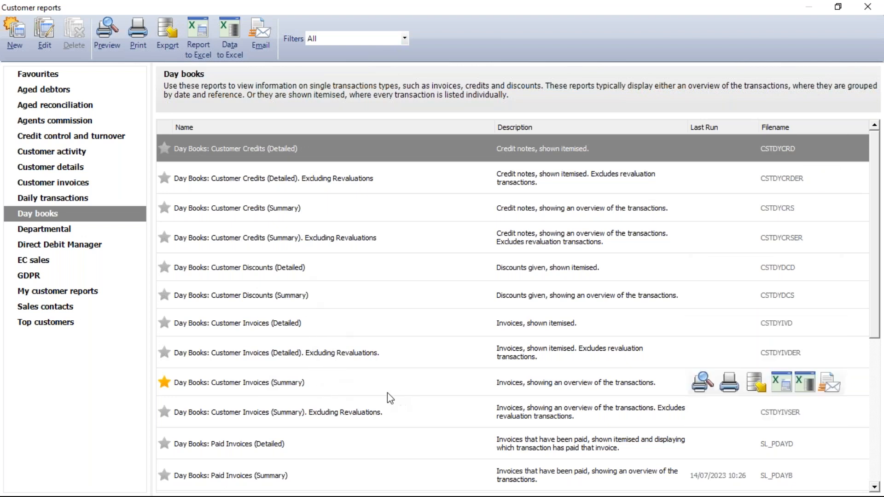
click(313, 390)
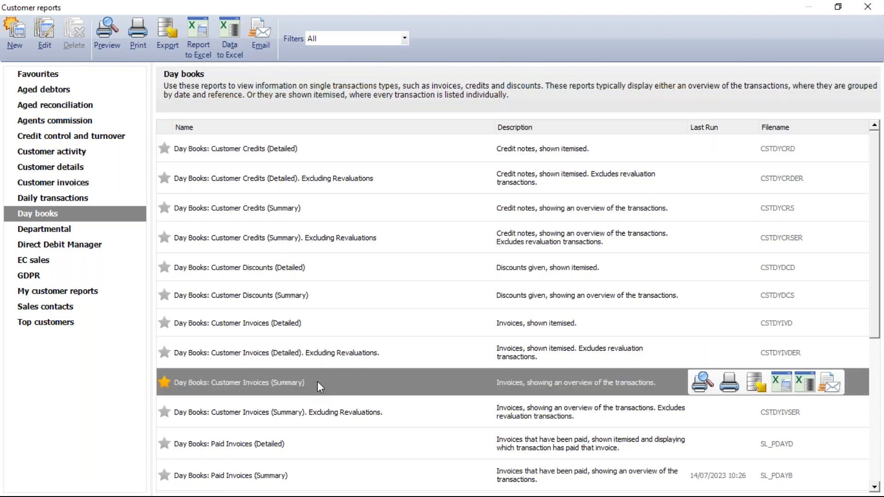
double_click(318, 382)
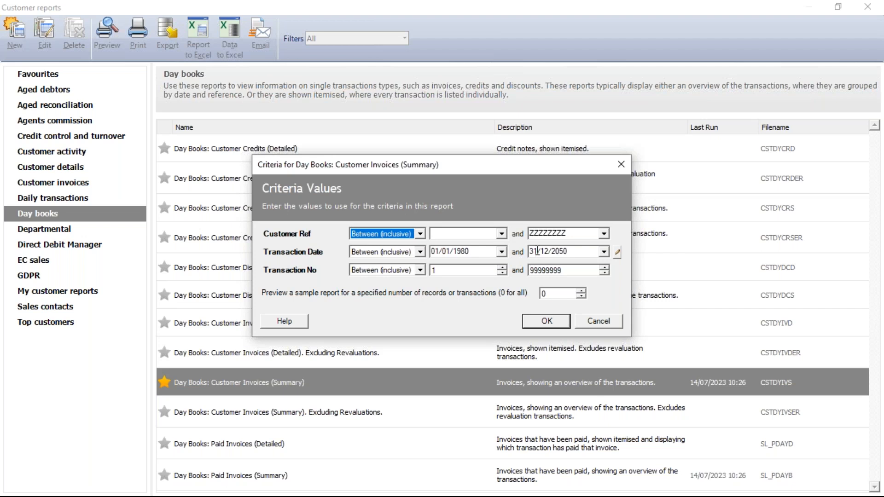
click(548, 322)
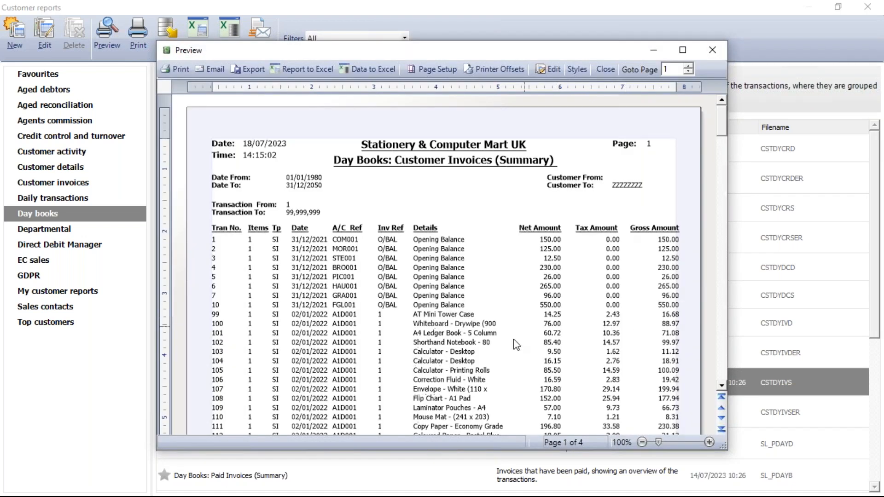
scroll(510, 343, down, 5)
scroll(510, 343, down, 12)
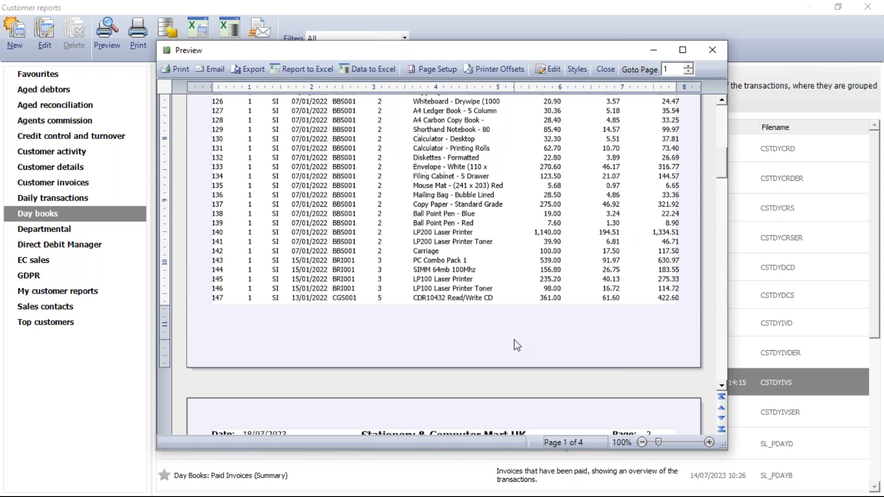
scroll(522, 345, down, 15)
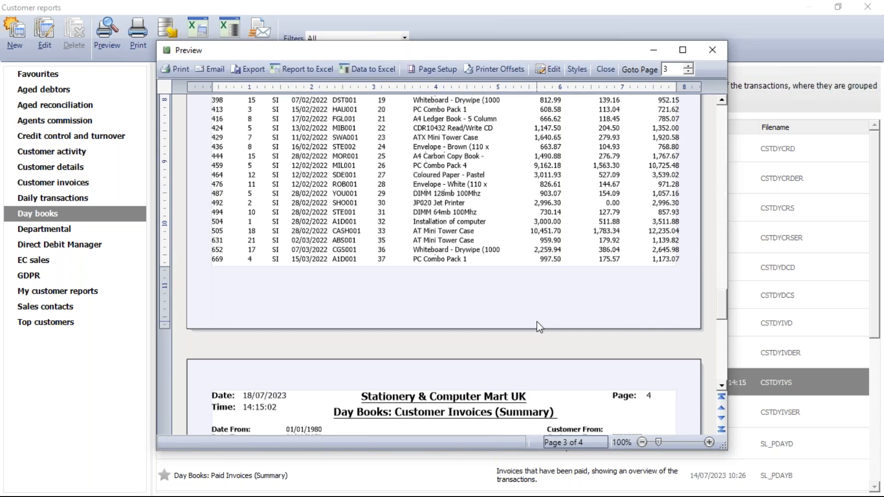
click(712, 50)
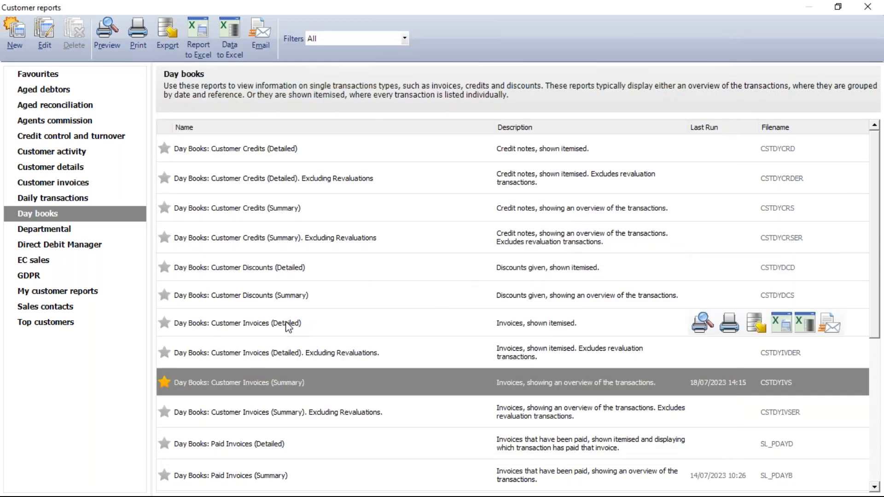
- Preview the Day Books: Customer Credits (Summary) report with its default criteria, and close the preview
double_click(250, 208)
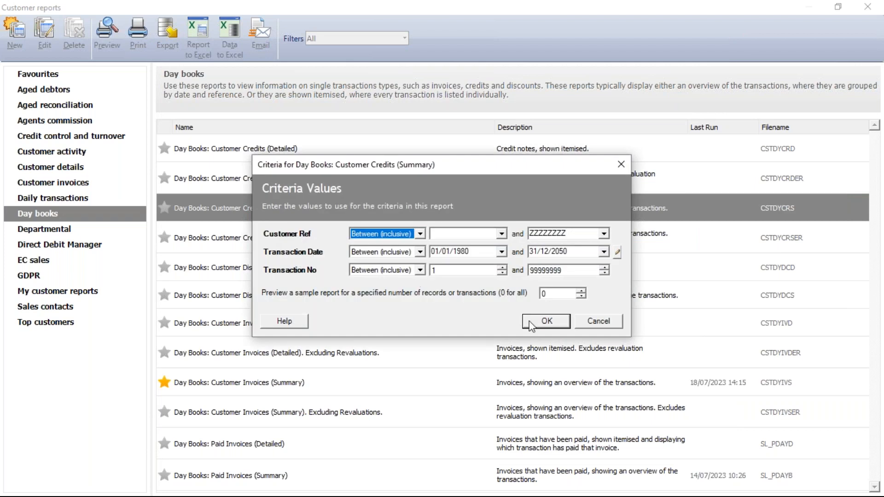
click(547, 322)
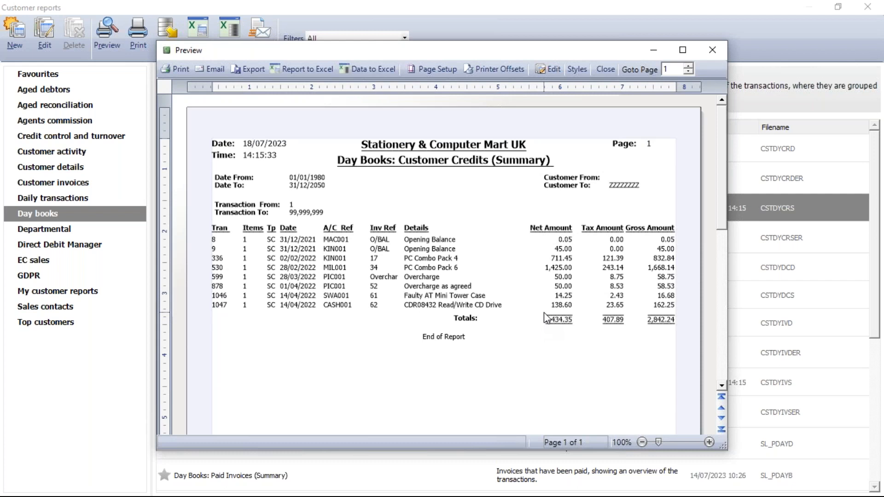
click(712, 50)
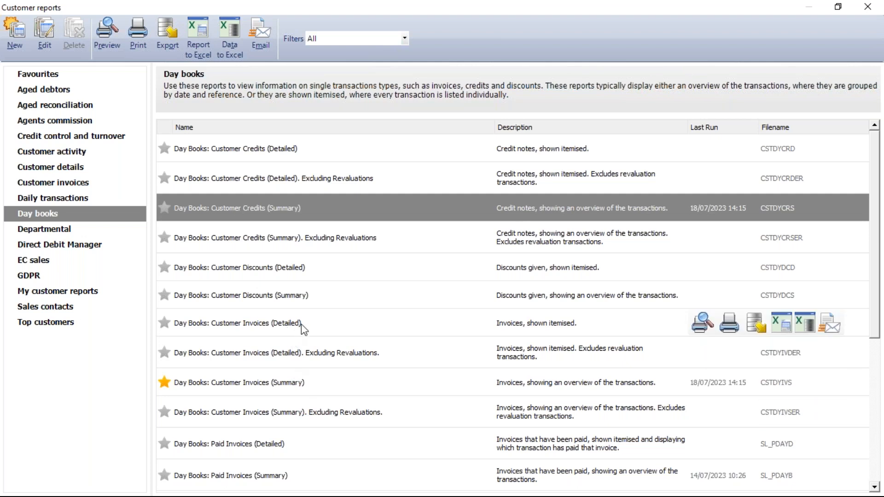
- Preview the Day Books: Customer Invoices (Detailed) report with its default criteria, and close the preview
double_click(285, 326)
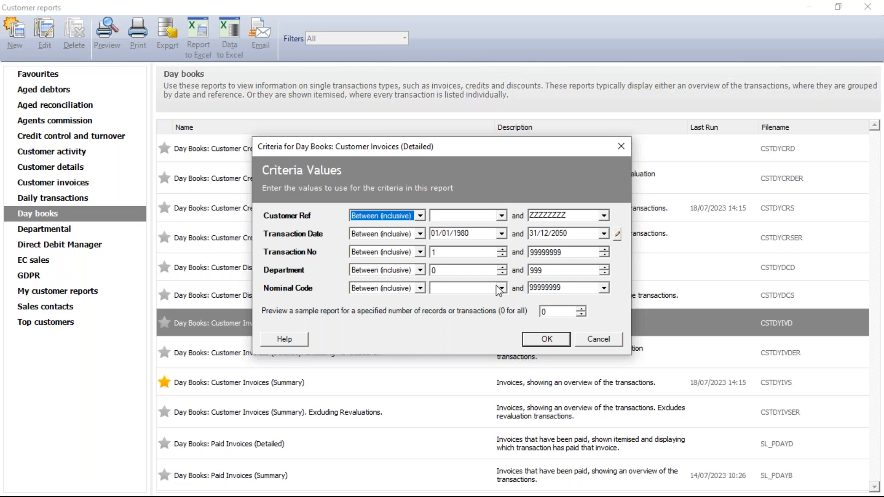
click(557, 345)
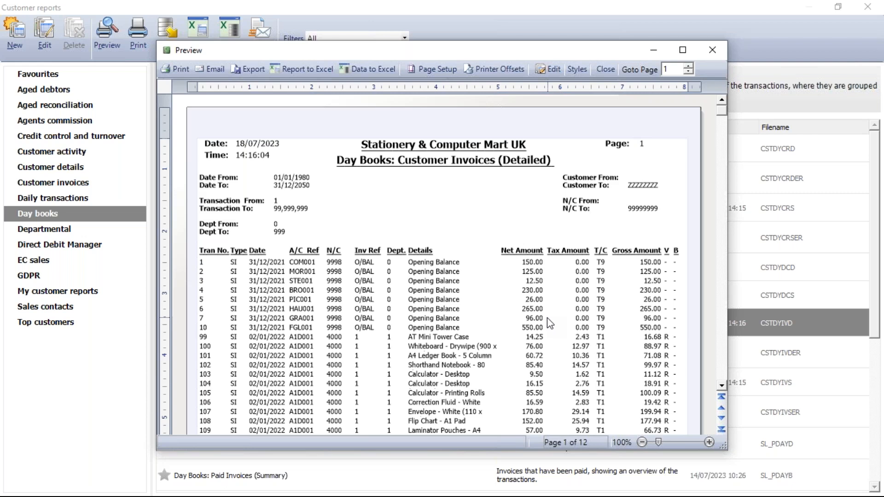
click(712, 50)
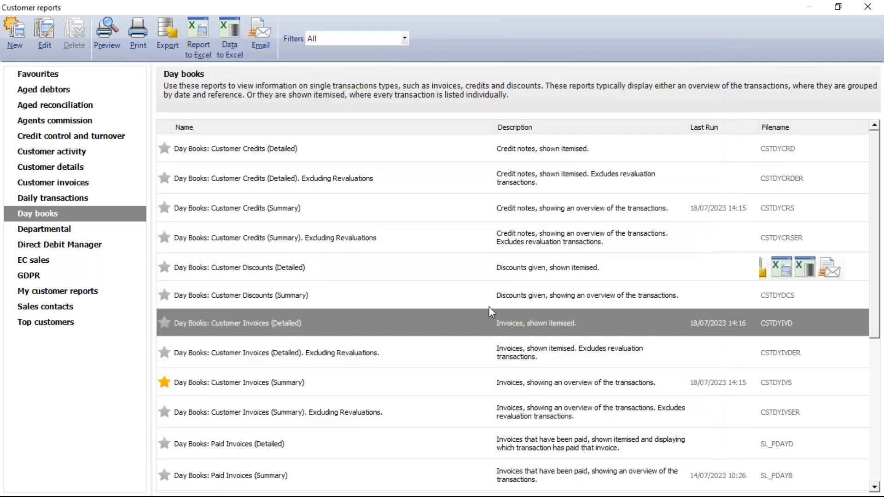
- Close the customer reports window showing the Day books reports
mouse_move(732, 299)
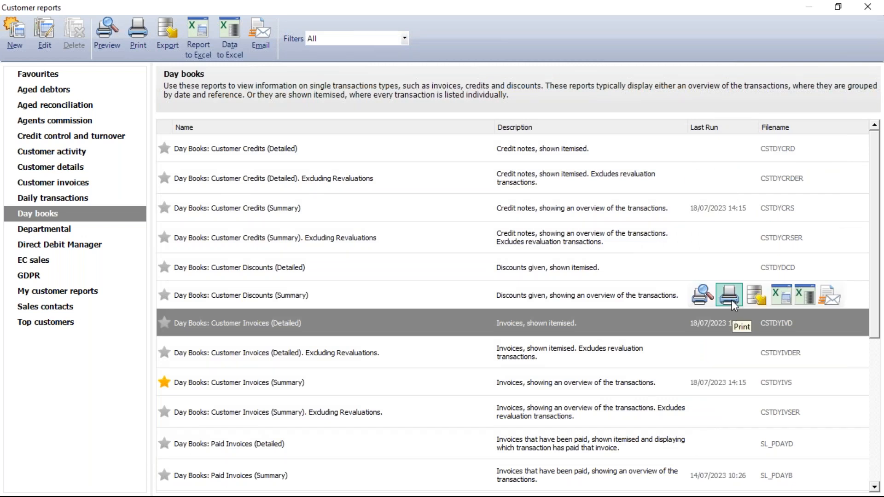
click(708, 302)
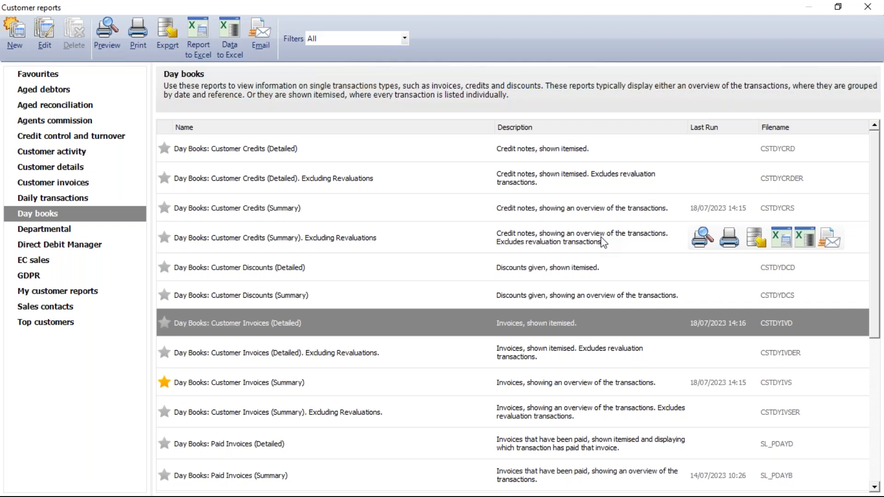
click(867, 8)
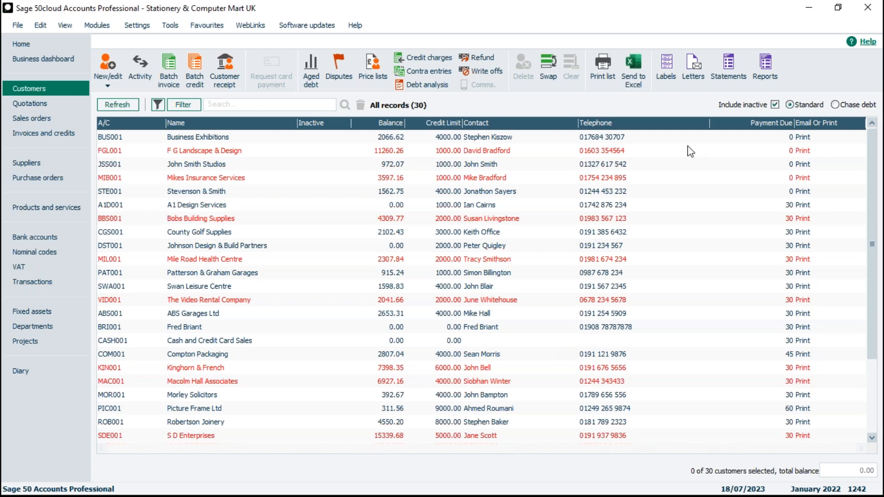
- Preview the Sales Ledger Turnover Period and Year To Date report with its default criteria, and close the preview and the customer reports
click(764, 75)
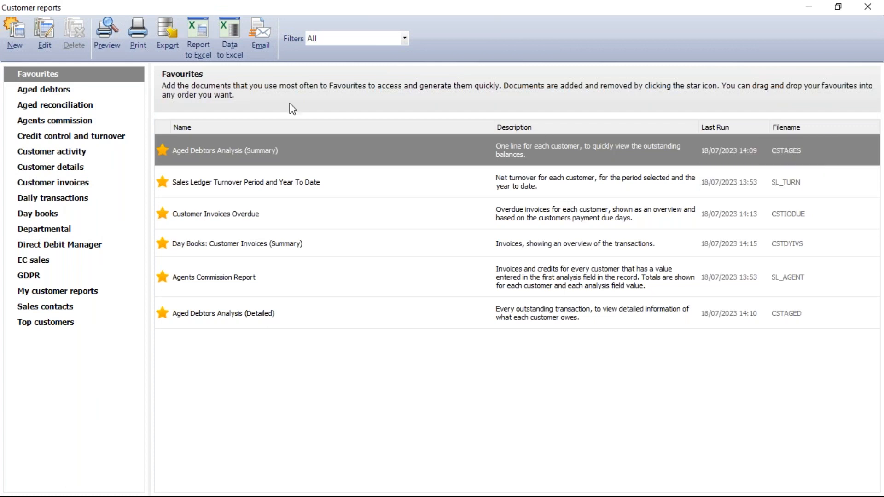
click(82, 138)
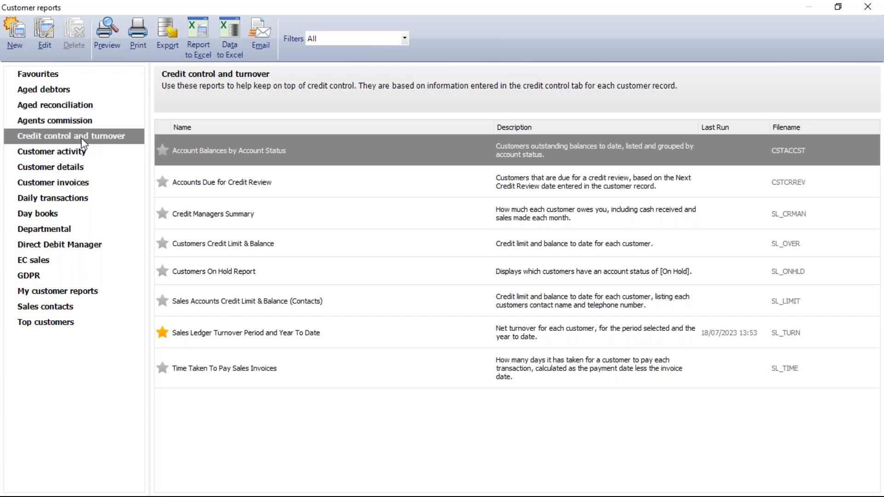
double_click(358, 338)
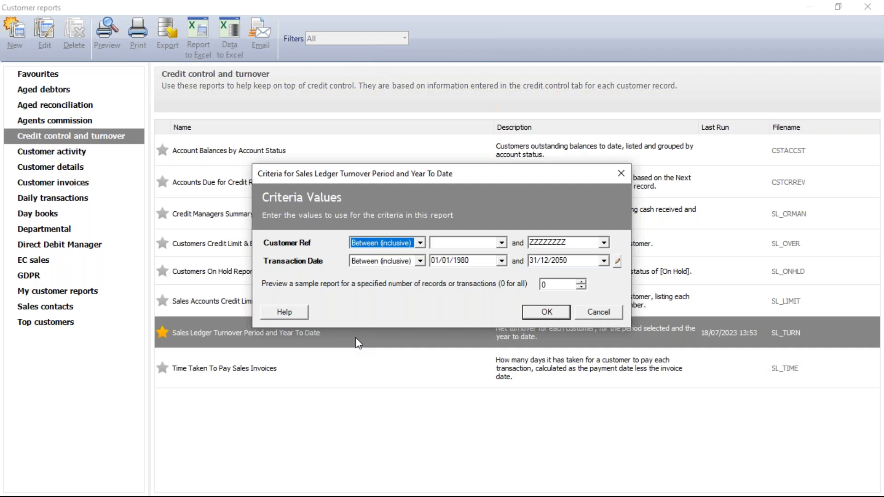
click(544, 313)
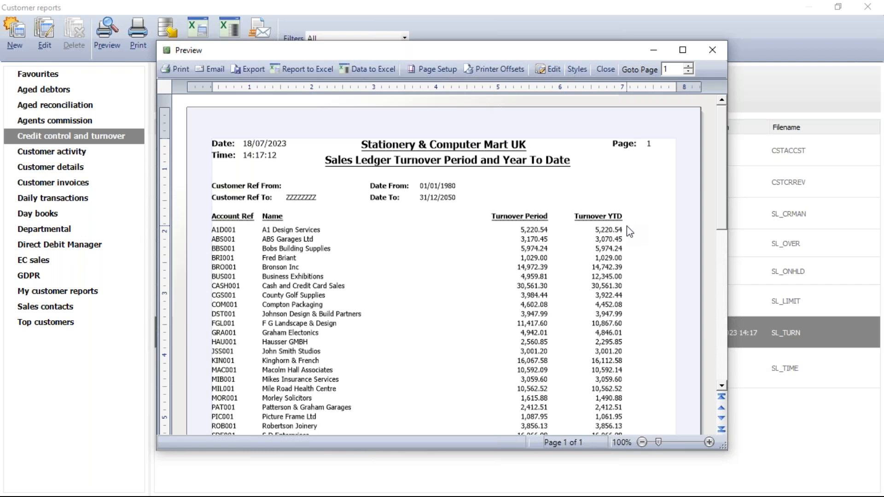
click(715, 52)
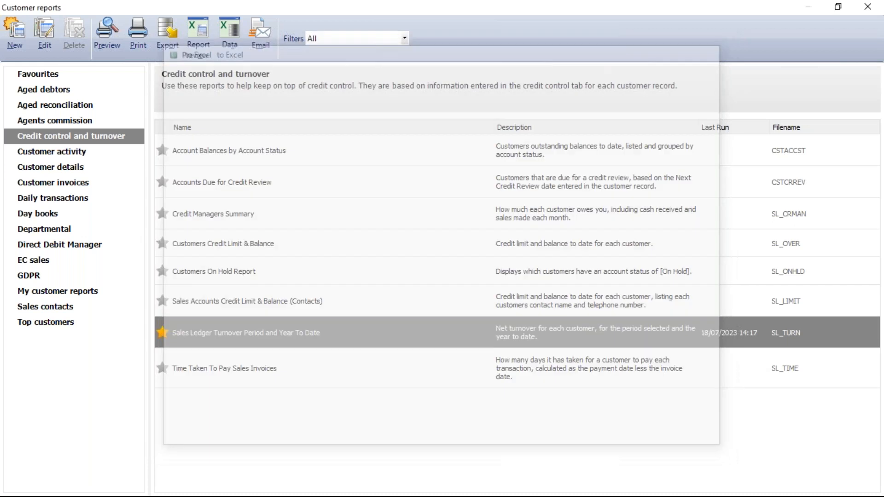
click(869, 14)
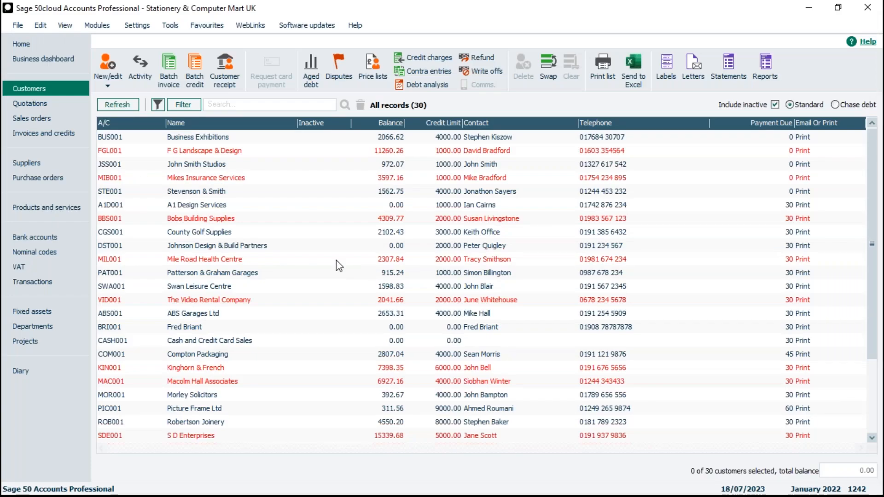
- Sort the customer list by account reference and open the sales figures in the A1 Design Services record
click(110, 122)
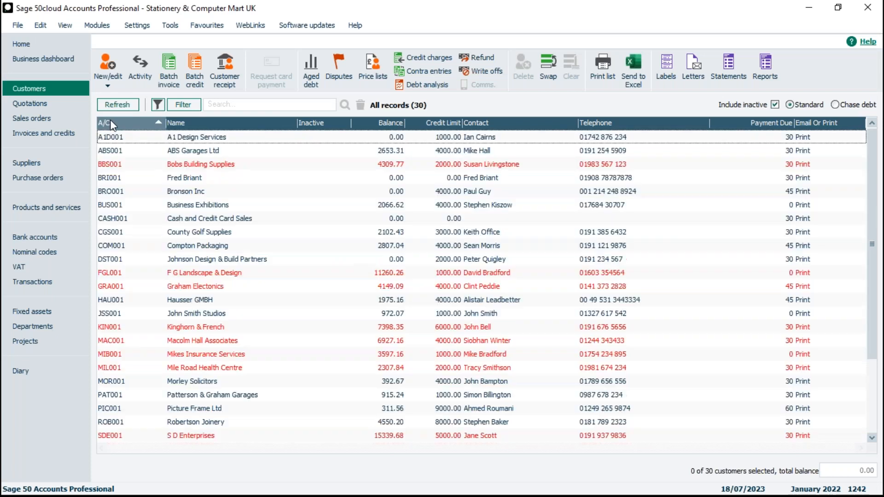
click(197, 152)
click(203, 139)
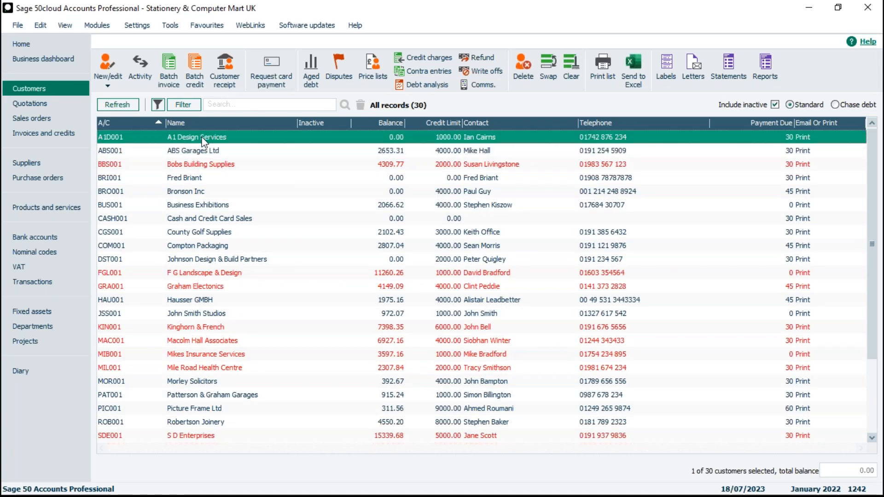
double_click(218, 139)
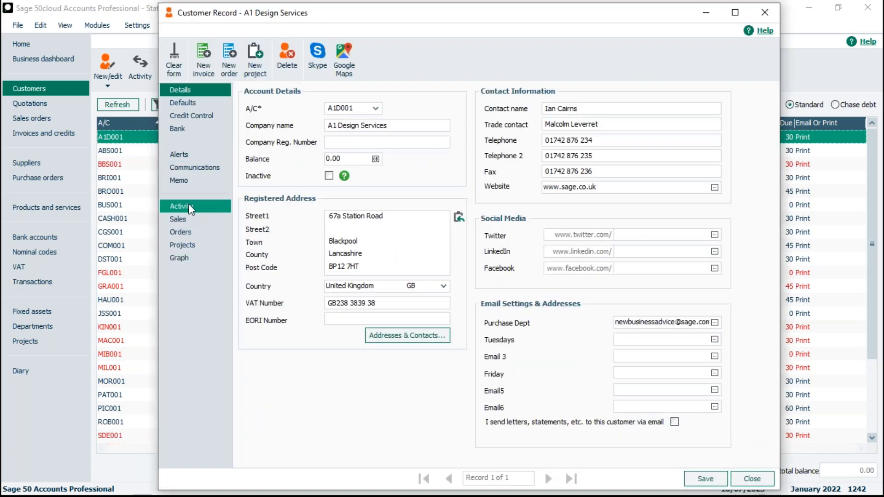
click(185, 220)
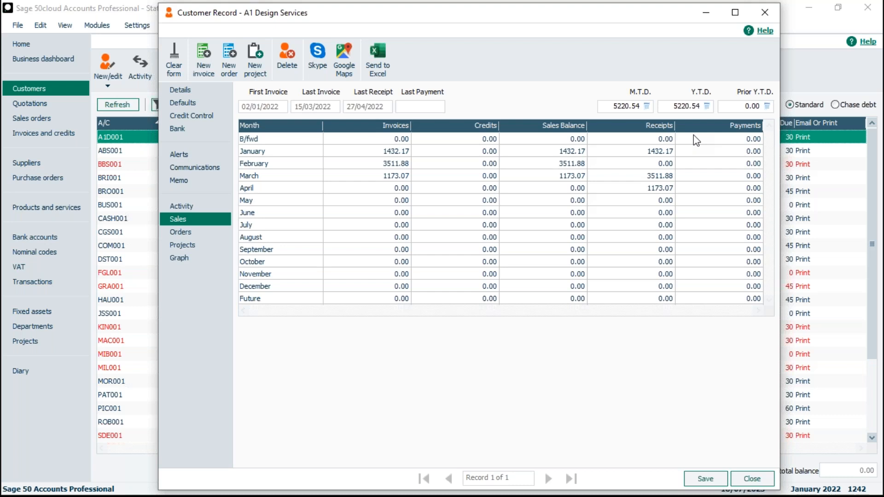
- Set the Y.T.D. turnover of A1 Design Services to 12345, save the change and close the customer record
click(680, 106)
key(BackSpace)
key(BackSpace)
key(BackSpace)
key(BackSpace)
key(BackSpace)
key(BackSpace)
key(Delete)
text(1234)
text(5)
click(723, 480)
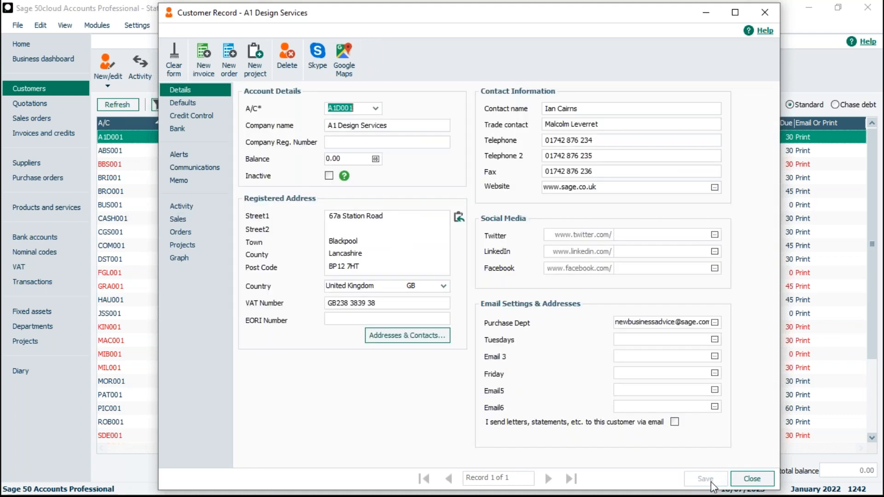
click(176, 219)
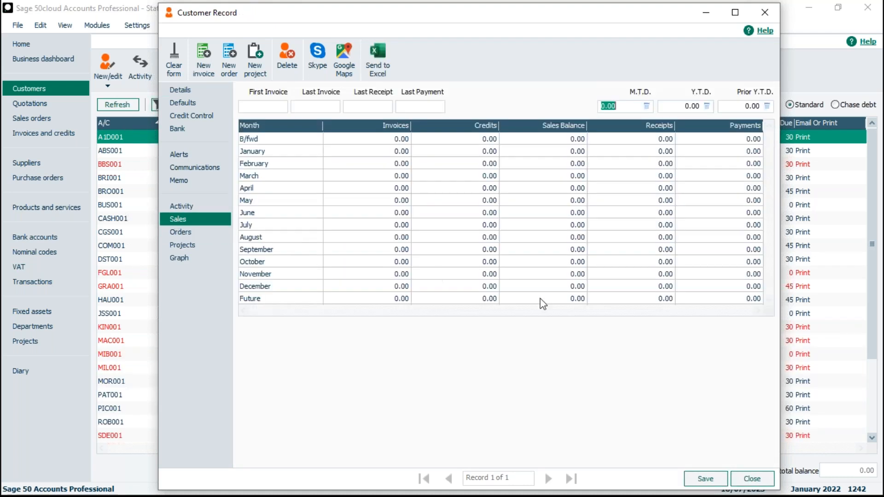
click(751, 479)
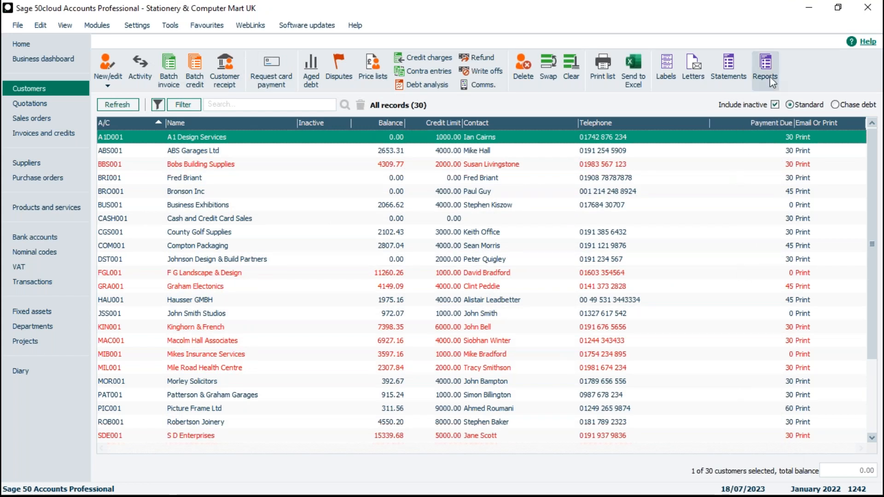
- Clear the customer selection, rerun the favourite Sales Ledger Turnover Period and Year To Date report with default criteria, and close the customer reports
click(570, 72)
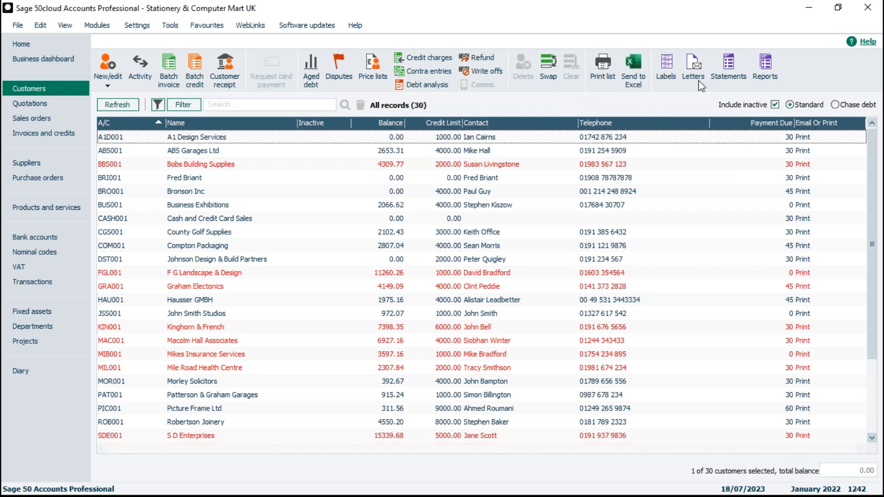
click(763, 74)
double_click(245, 186)
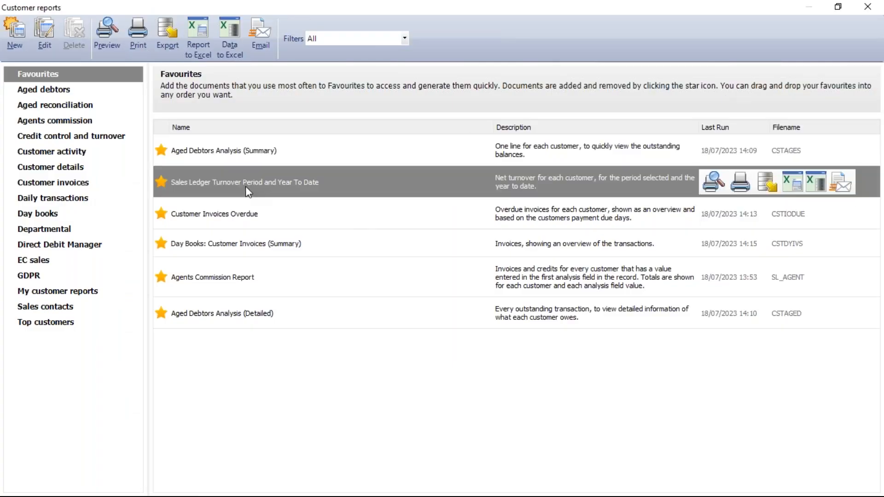
click(543, 316)
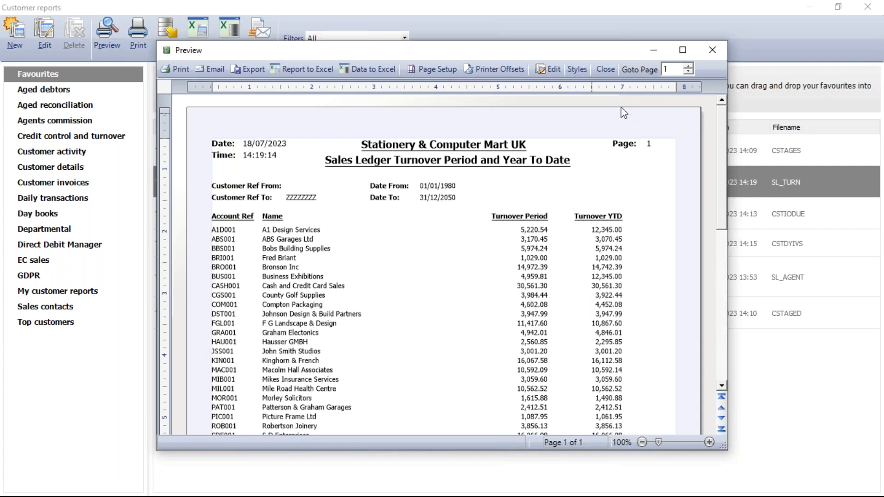
key(Escape)
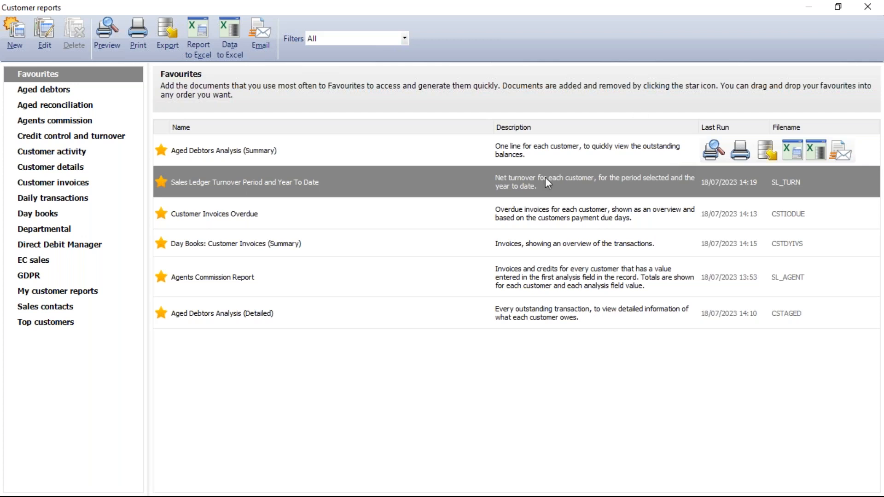
click(378, 291)
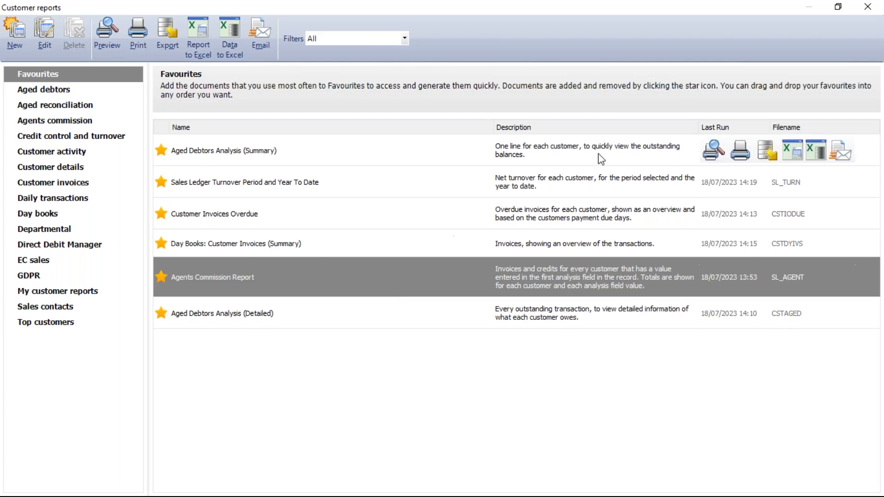
click(873, 10)
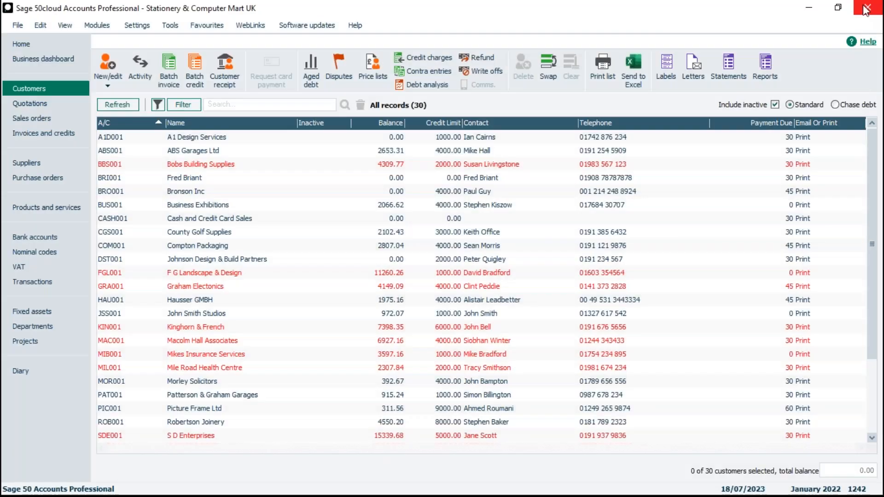
- Check the custom fields in the defaults of the A1 Design Services record, including Resp. Rep, and close the record
double_click(207, 137)
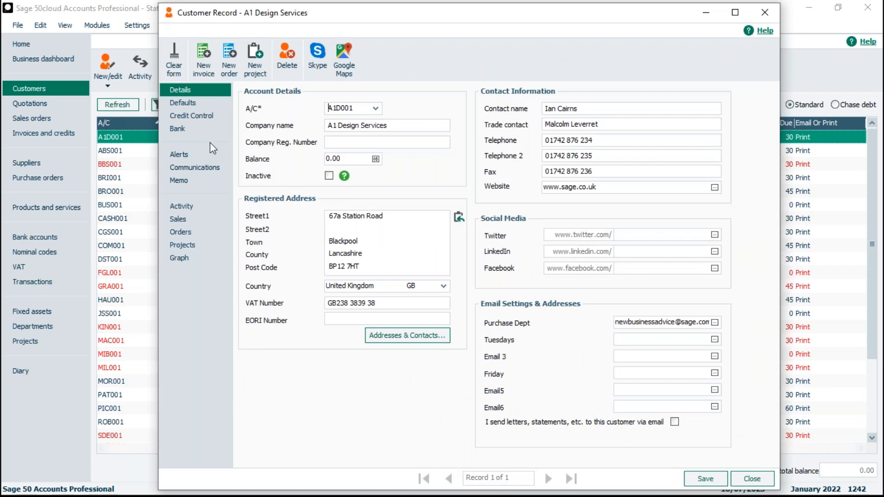
click(210, 104)
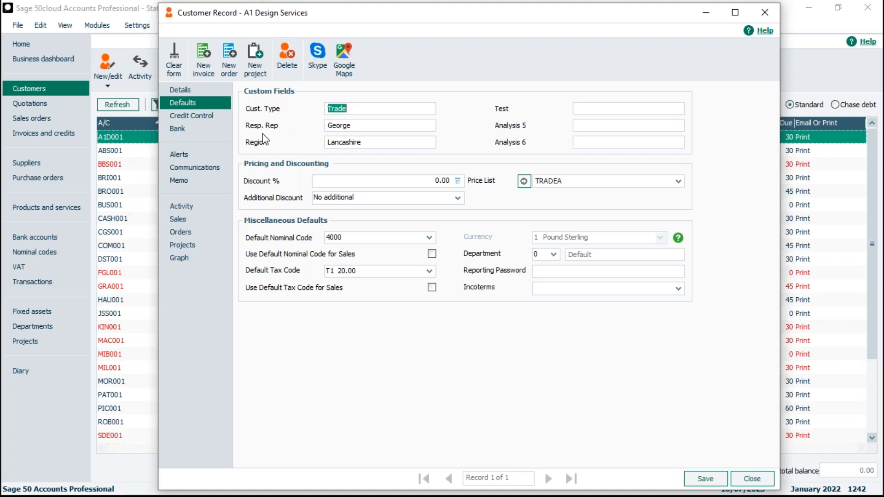
drag(360, 125, 320, 124)
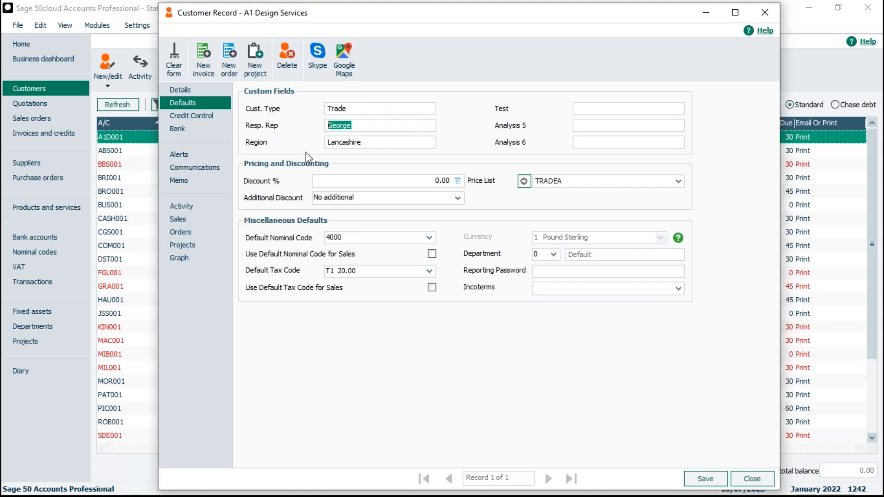
click(765, 18)
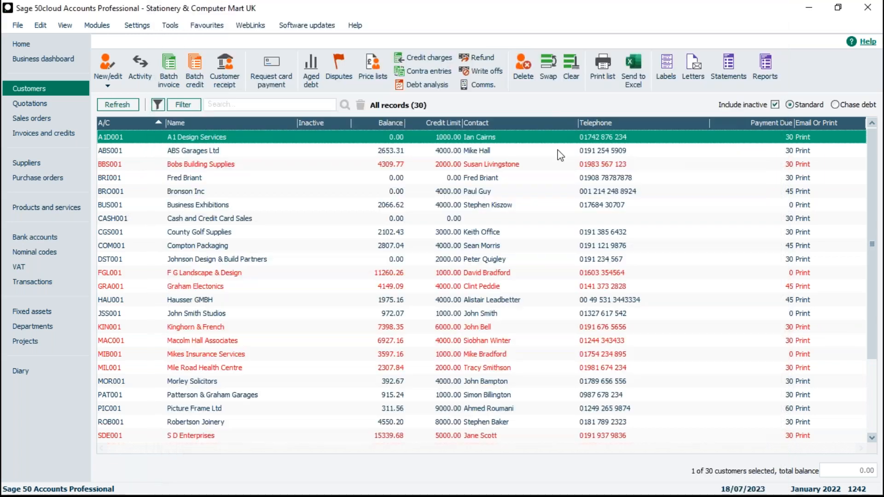
- Examine the customer record custom field labels in the Configuration Editor and close it
click(137, 25)
click(146, 41)
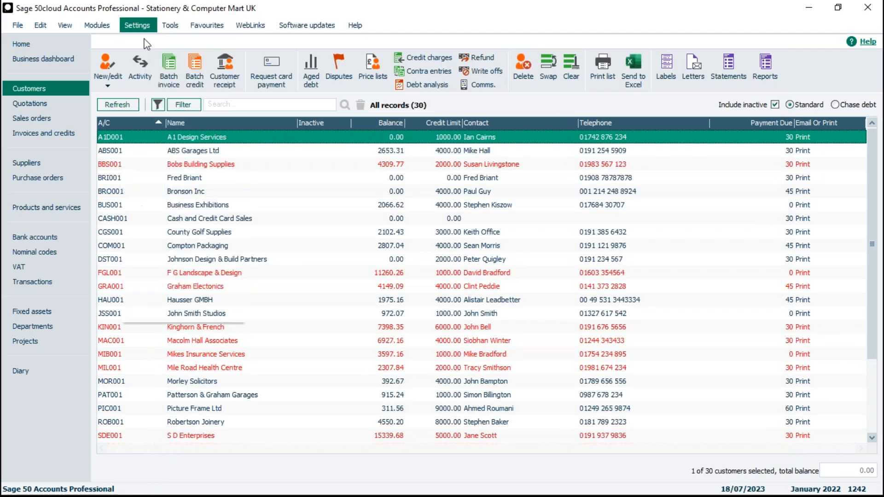
key(Return)
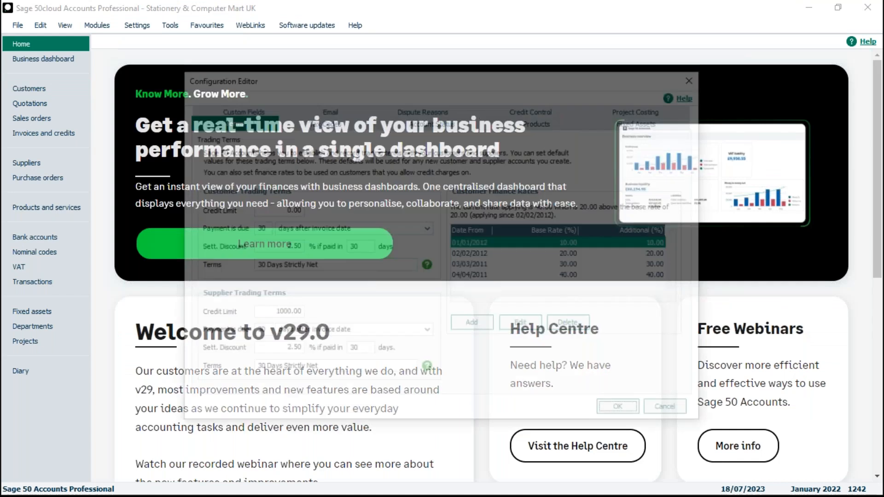
click(249, 108)
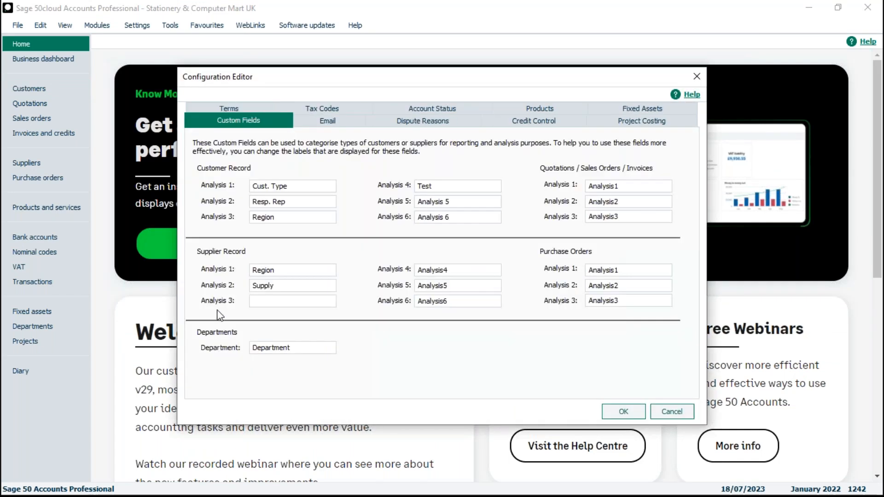
click(254, 186)
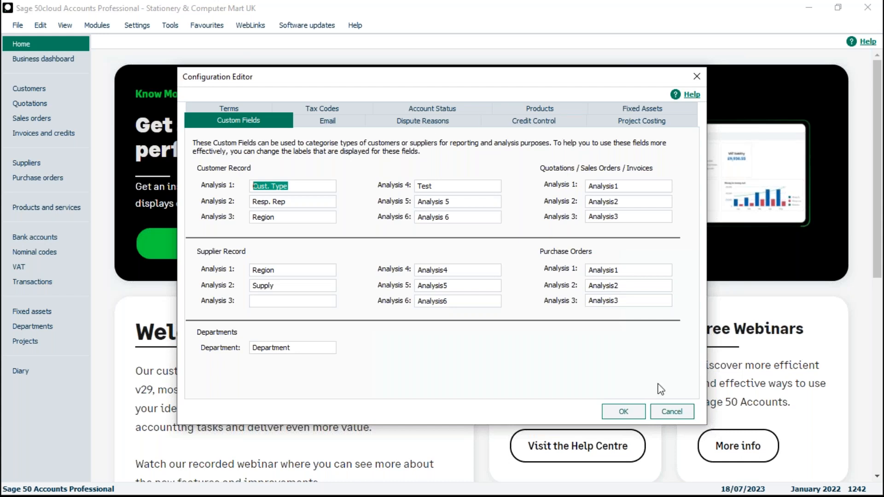
click(619, 414)
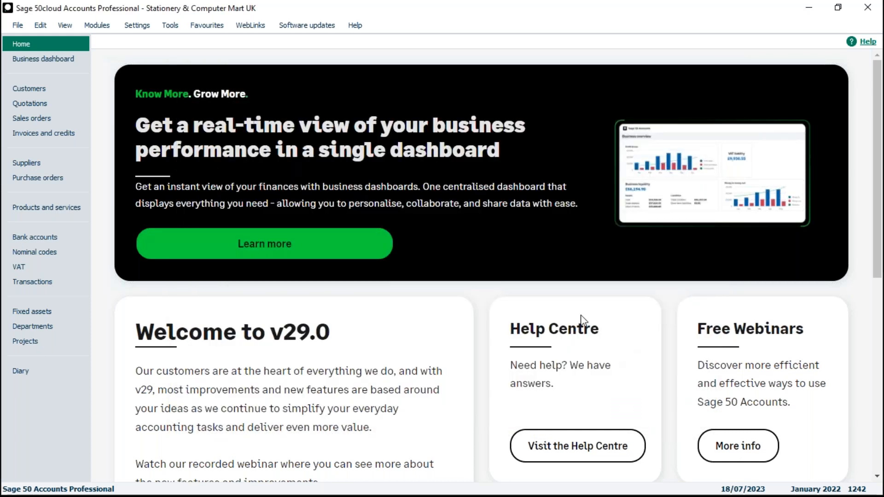
- Preview the favourite Agents Commission Report for customers with its default criteria
click(59, 88)
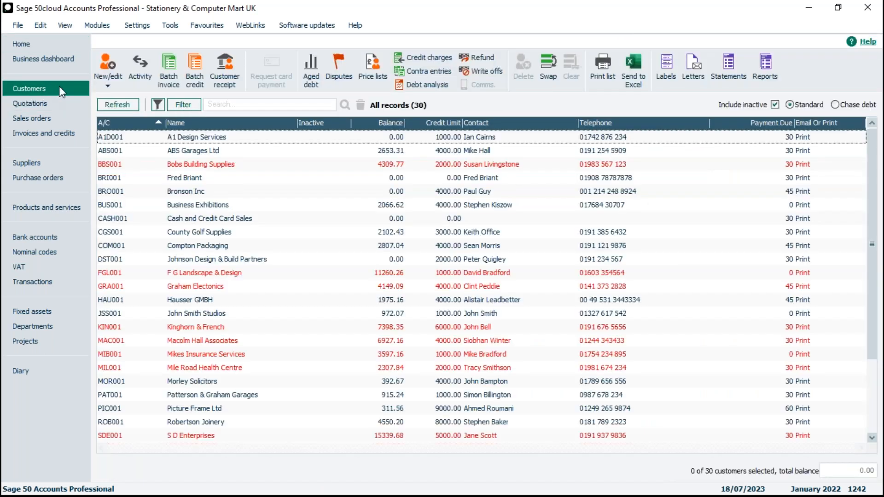
click(765, 69)
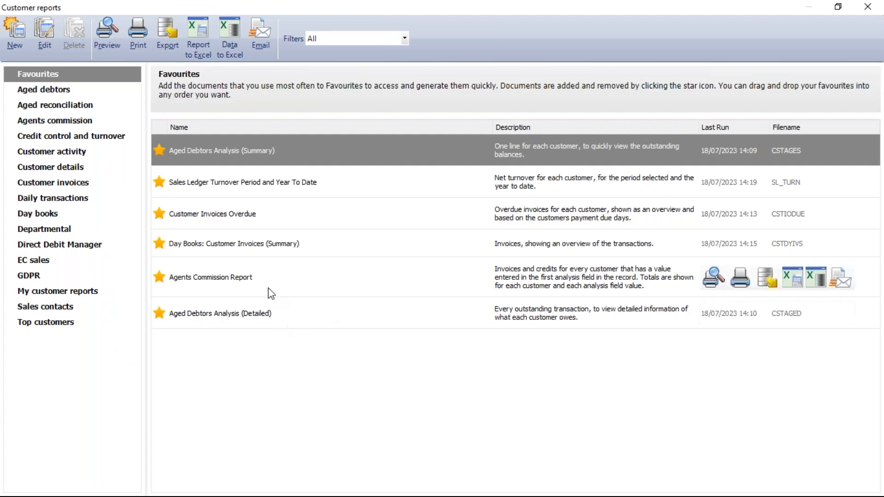
double_click(290, 277)
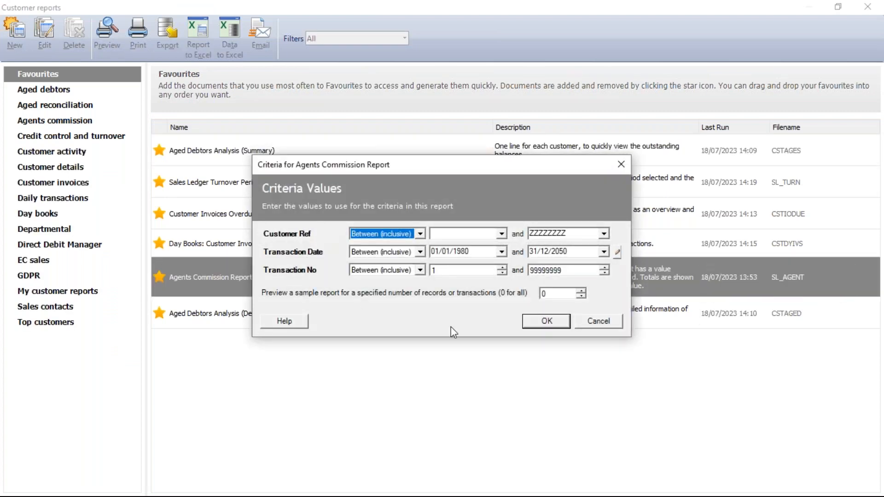
click(548, 322)
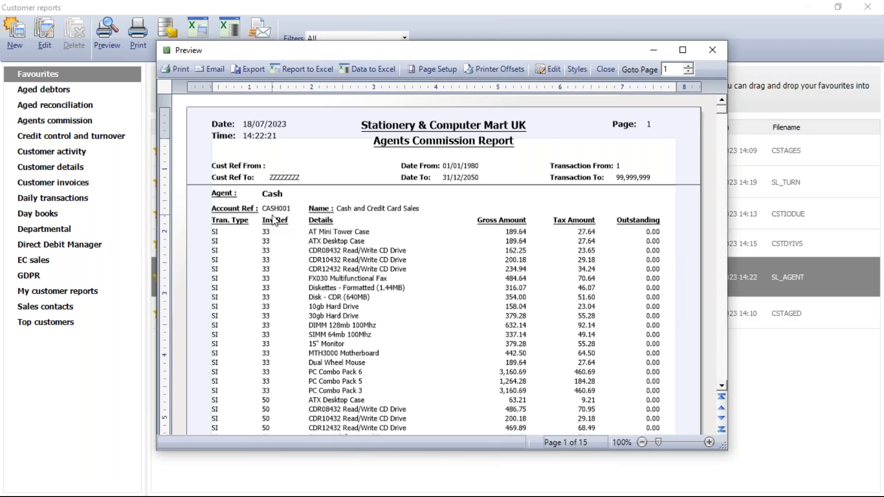
- Look through the Agents Commission Report for the Cash, Public and Trade agents, and close the preview
scroll(337, 269, down, 10)
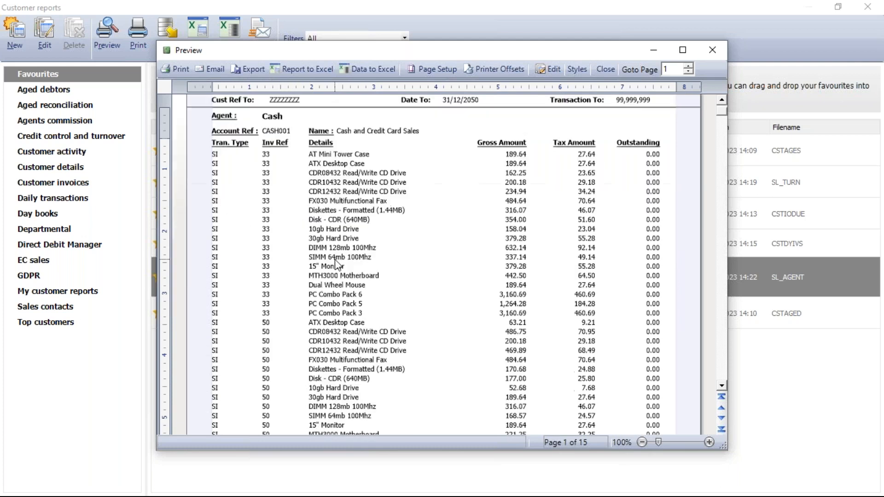
scroll(336, 269, down, 10)
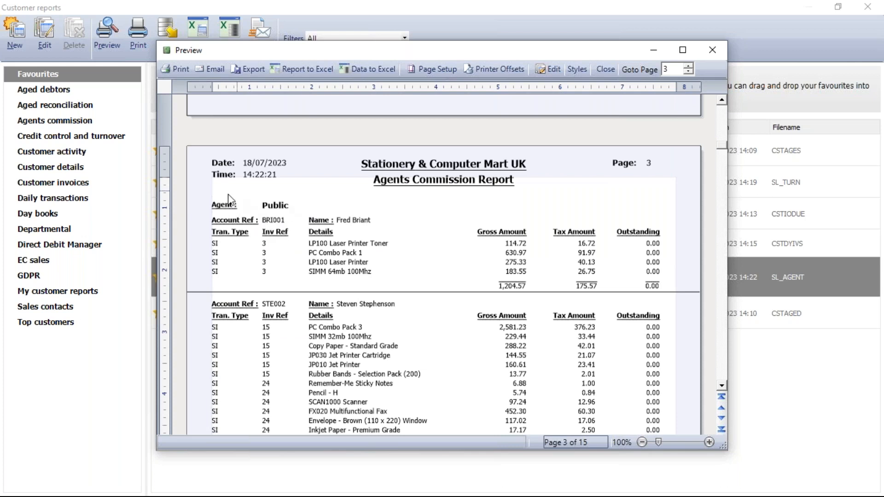
scroll(304, 263, down, 6)
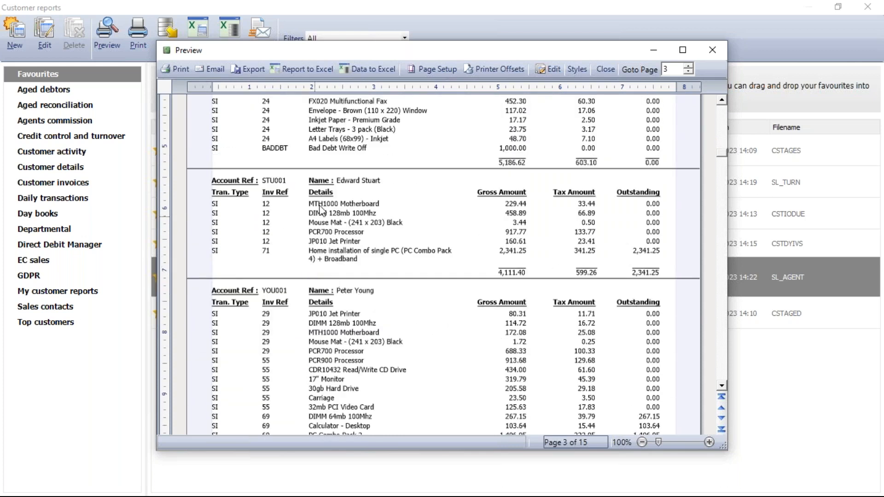
scroll(341, 290, down, 3)
scroll(340, 285, down, 8)
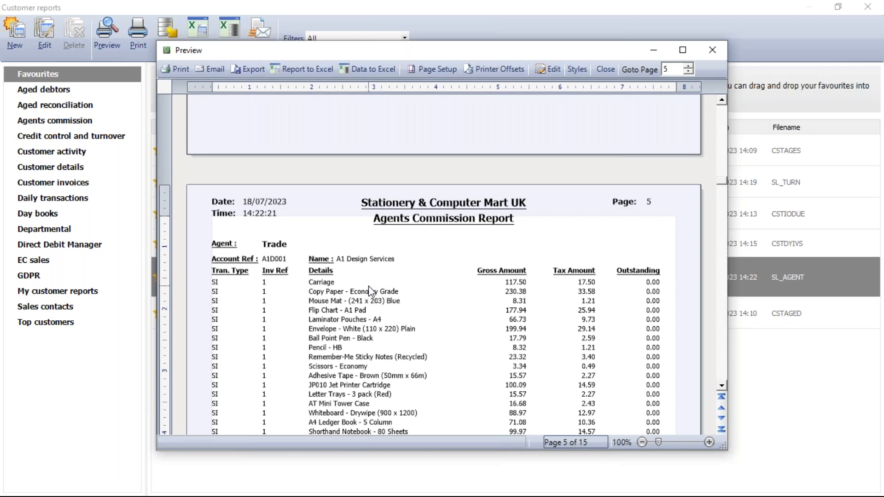
click(688, 71)
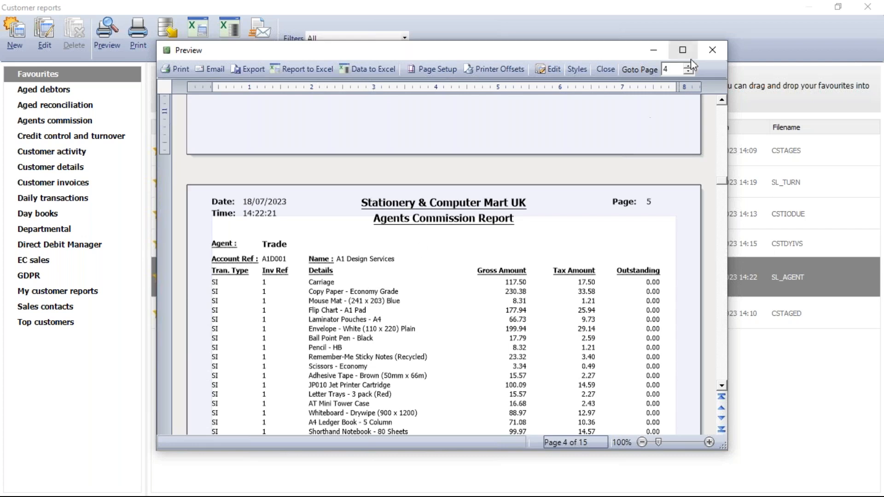
click(714, 51)
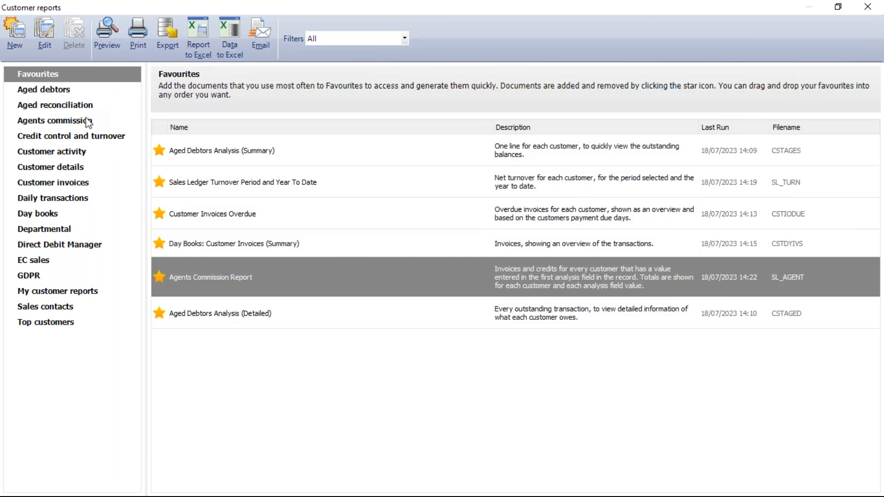
click(68, 122)
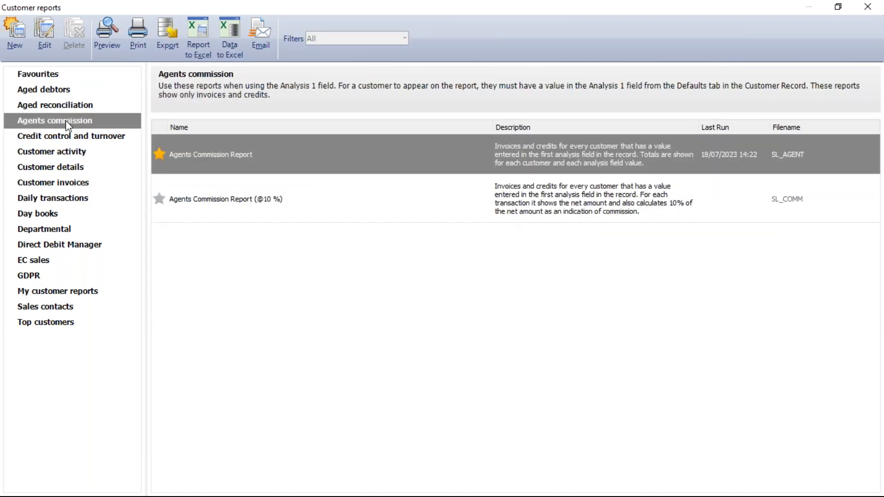
mouse_move(340, 217)
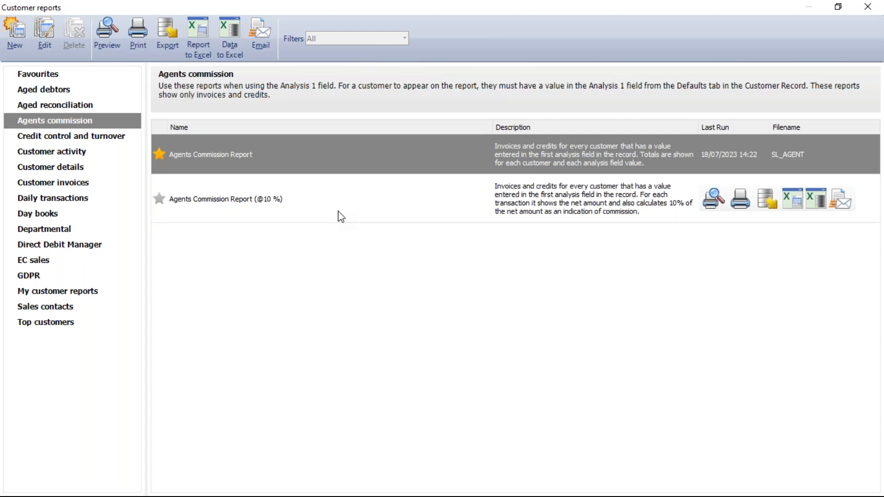
click(358, 214)
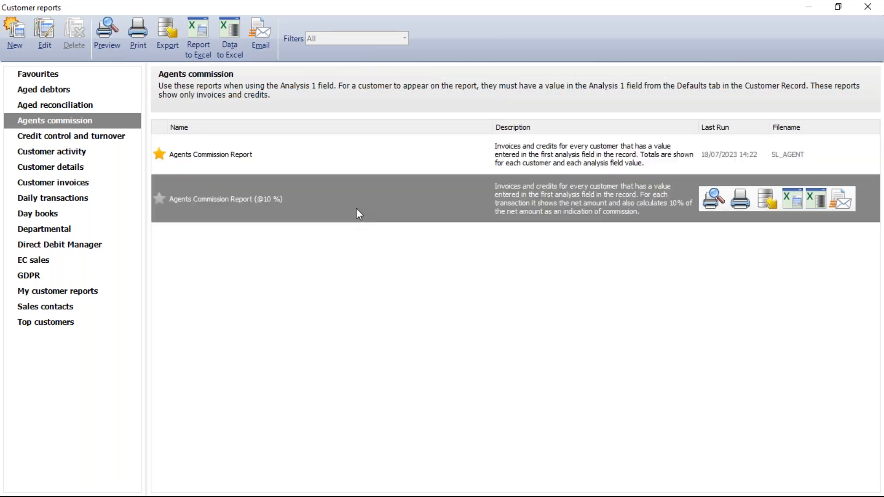
double_click(347, 205)
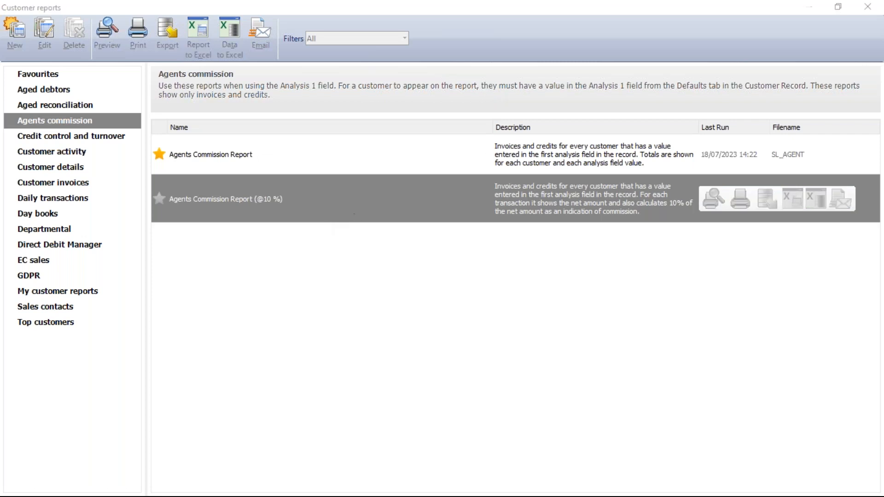
click(546, 322)
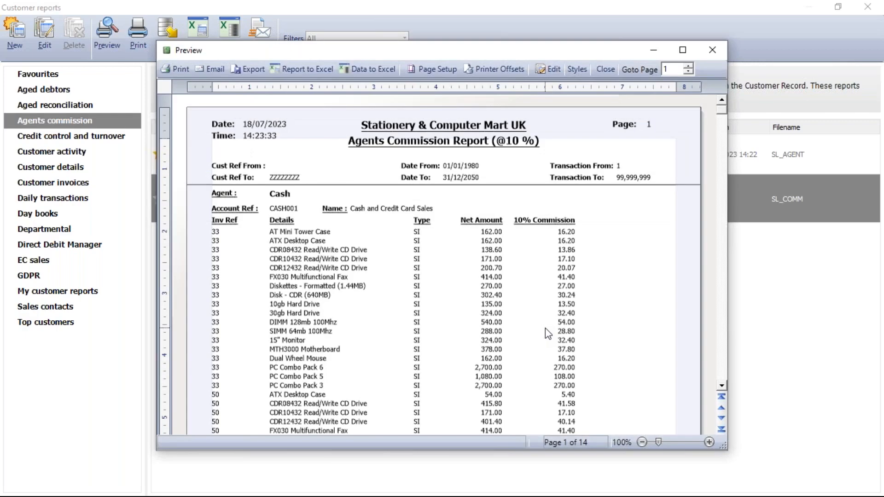
- Check the 10% commission figures and agent totals for the Cash agent, and close the preview and the customer reports
scroll(657, 238, down, 10)
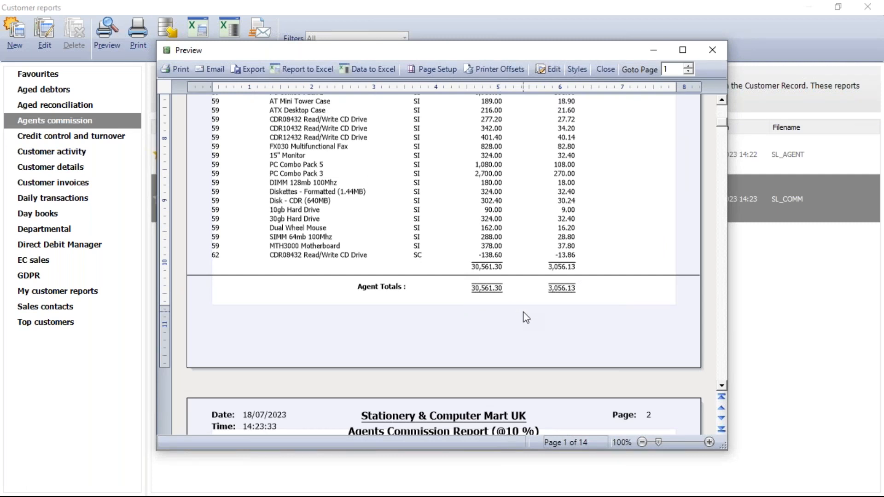
click(712, 50)
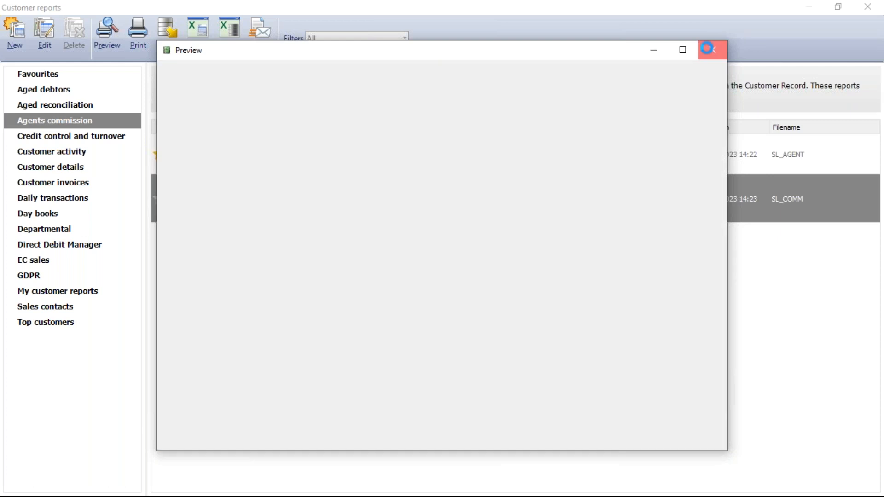
click(867, 7)
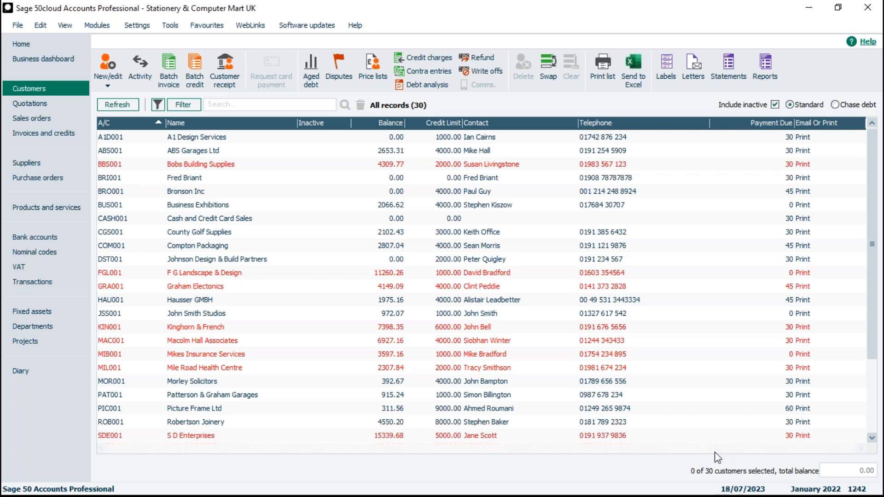
- Add the Email 3 and Sett. Discount columns to the customer list
right_click(663, 126)
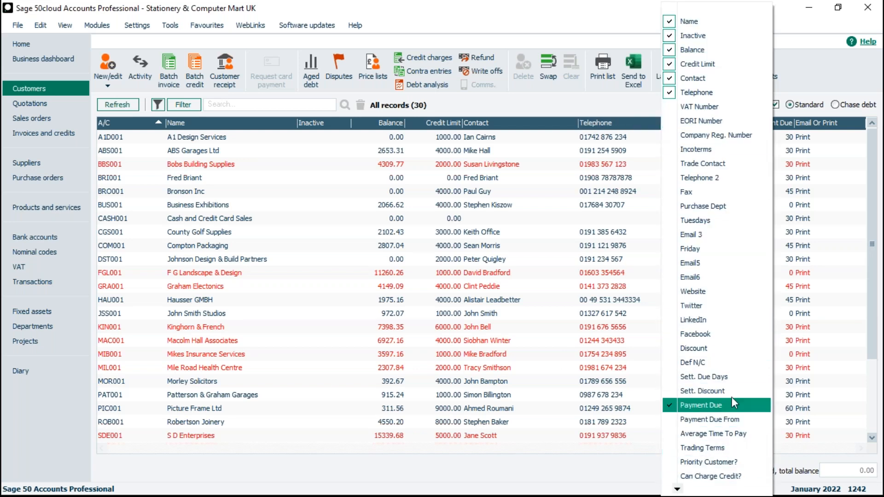
click(669, 238)
right_click(656, 125)
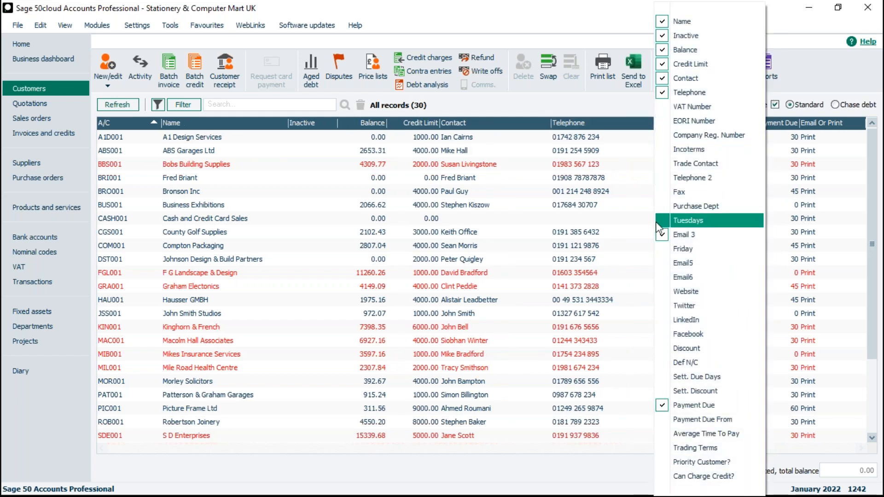
click(664, 394)
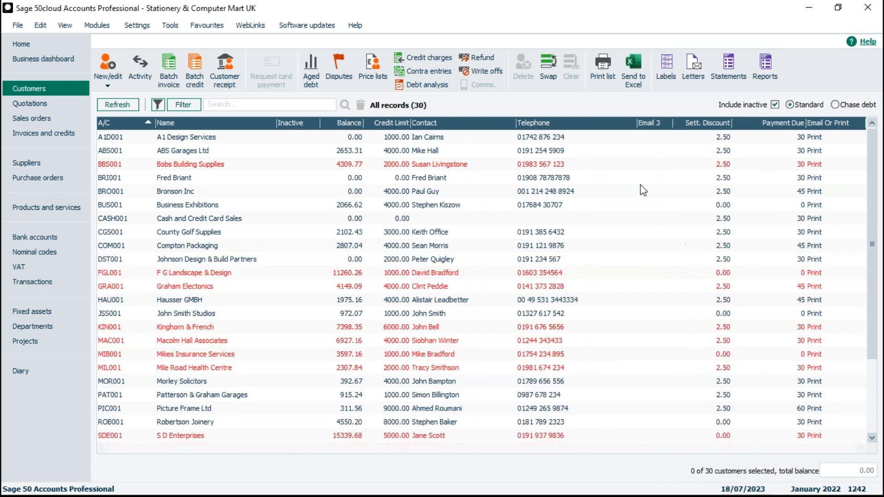
right_click(616, 122)
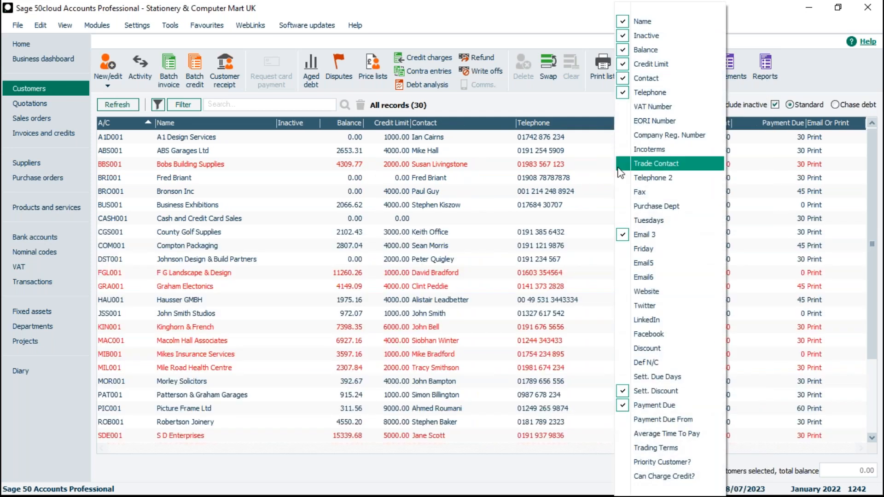
click(601, 177)
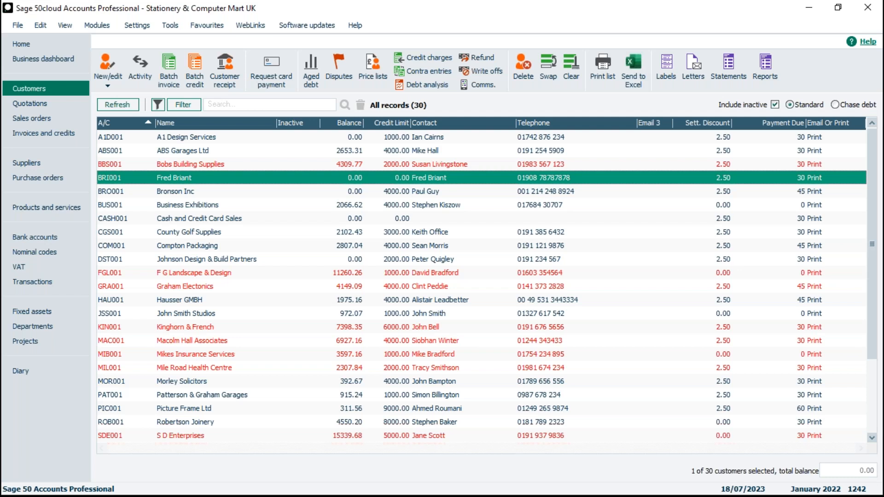
- Switch to the Customer reports presentation in PowerPoint, run its slide show and display the Upcoming Webinars slide
click(46, 278)
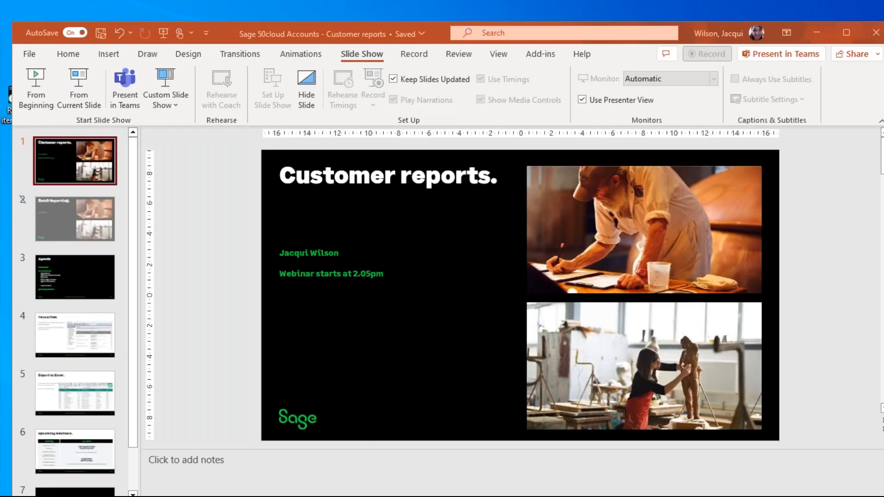
click(78, 92)
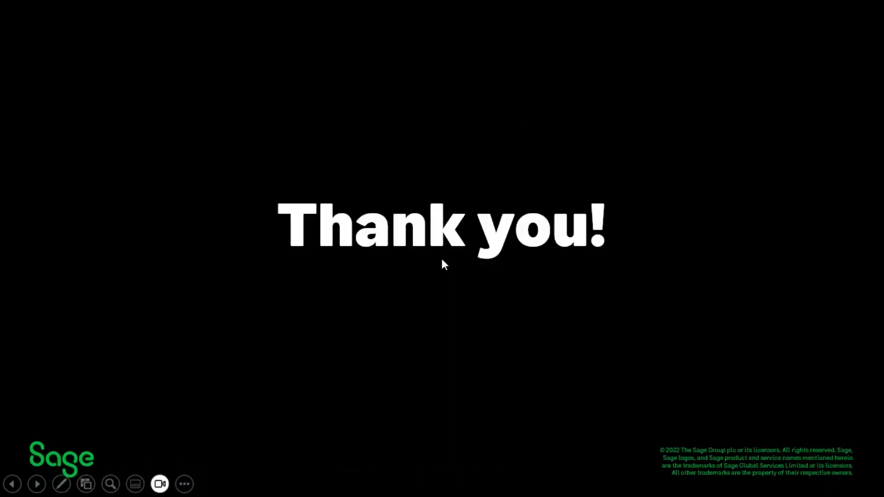
key(Left)
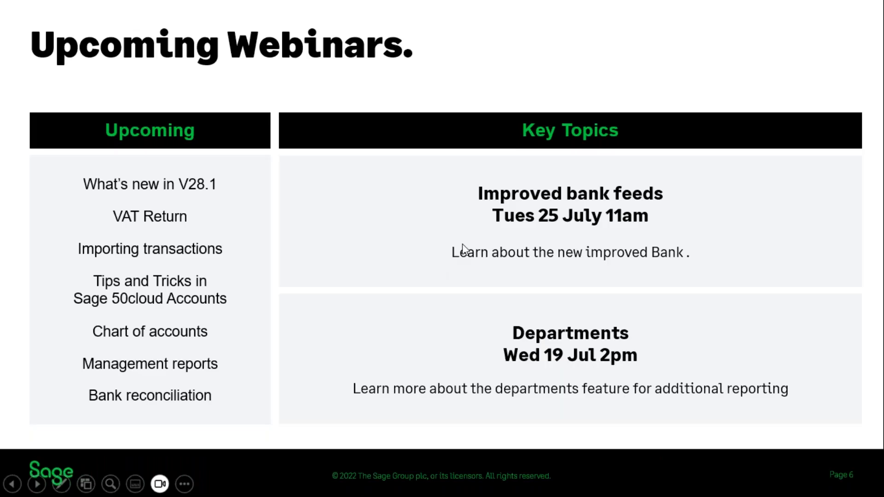
key(Left)
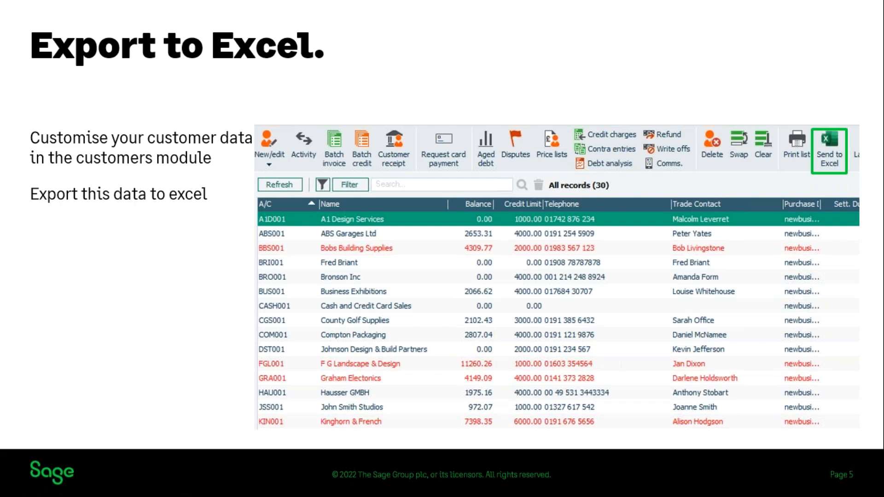
click(469, 182)
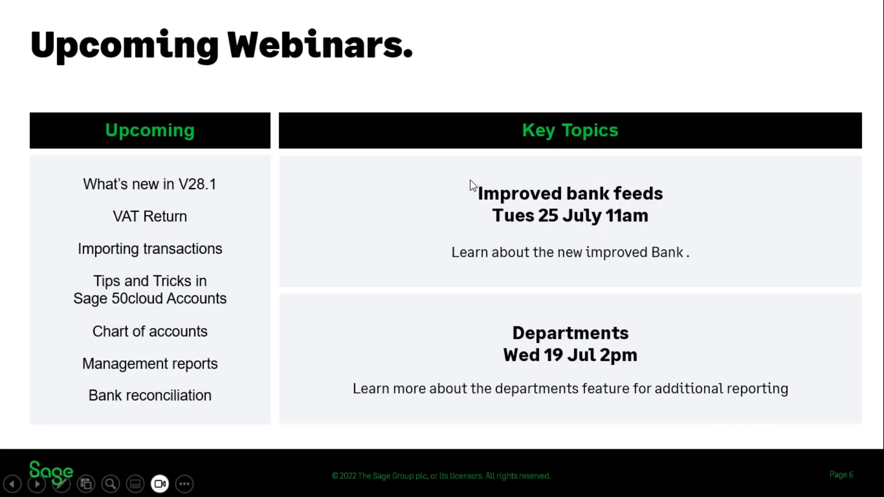